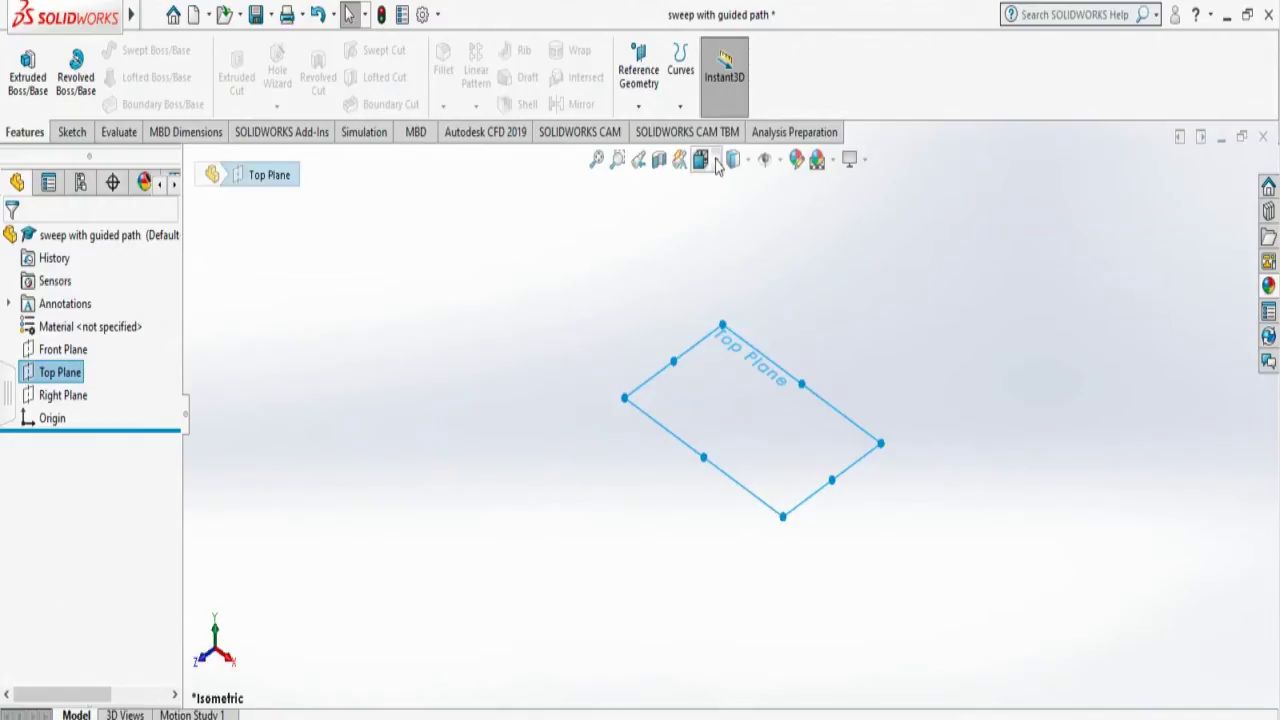
# Start a sketch on the Top Plane and draw a horizontal line extending to the right from just above the origin.
pyautogui.click(718, 163)
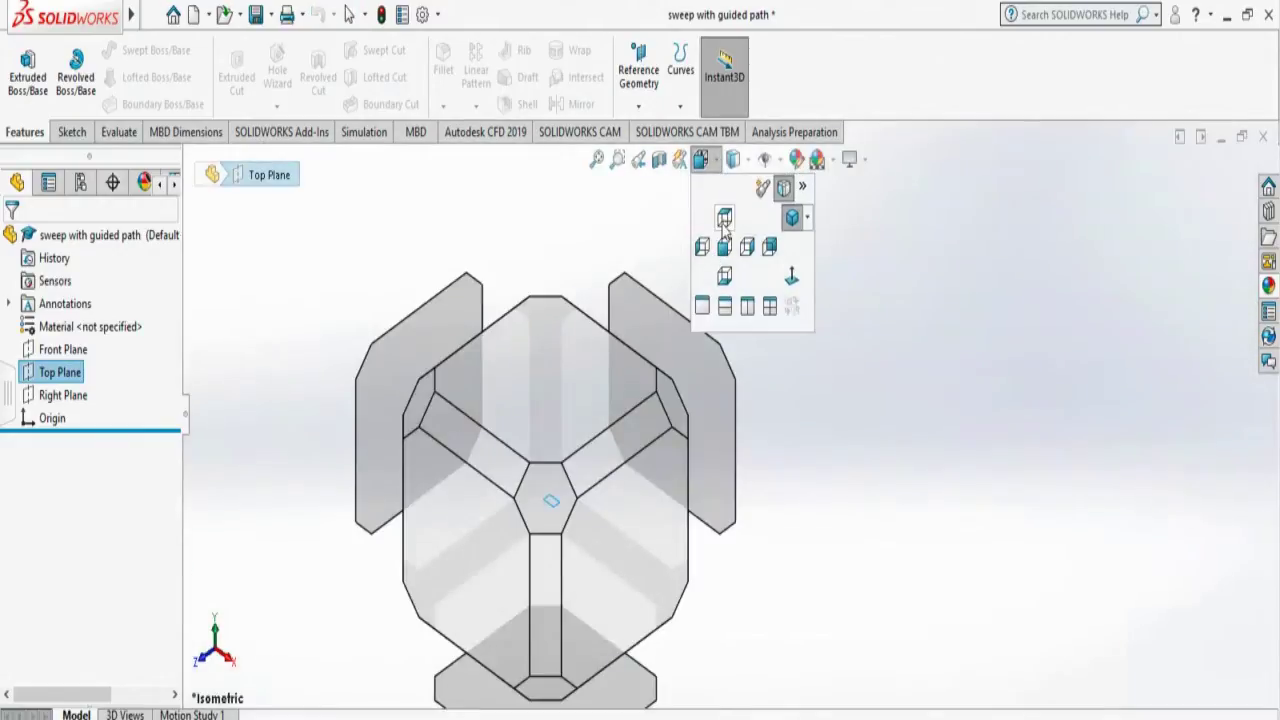
pyautogui.click(724, 219)
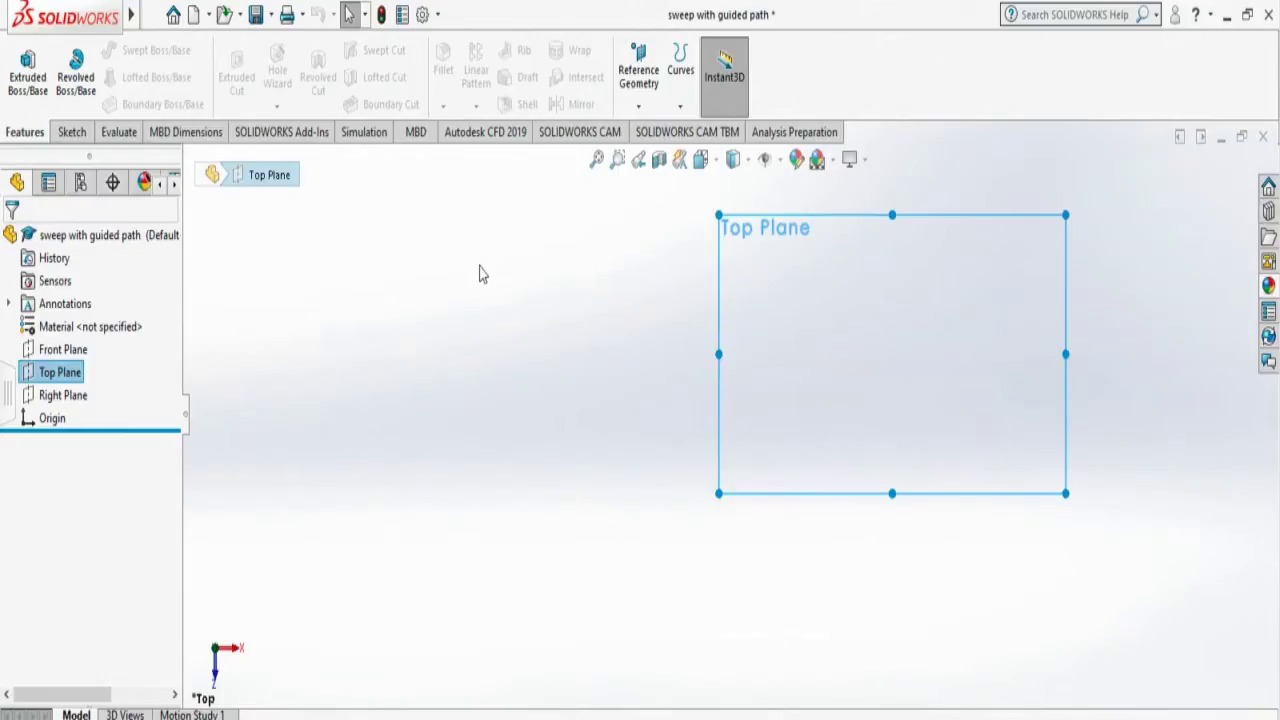
pyautogui.click(75, 136)
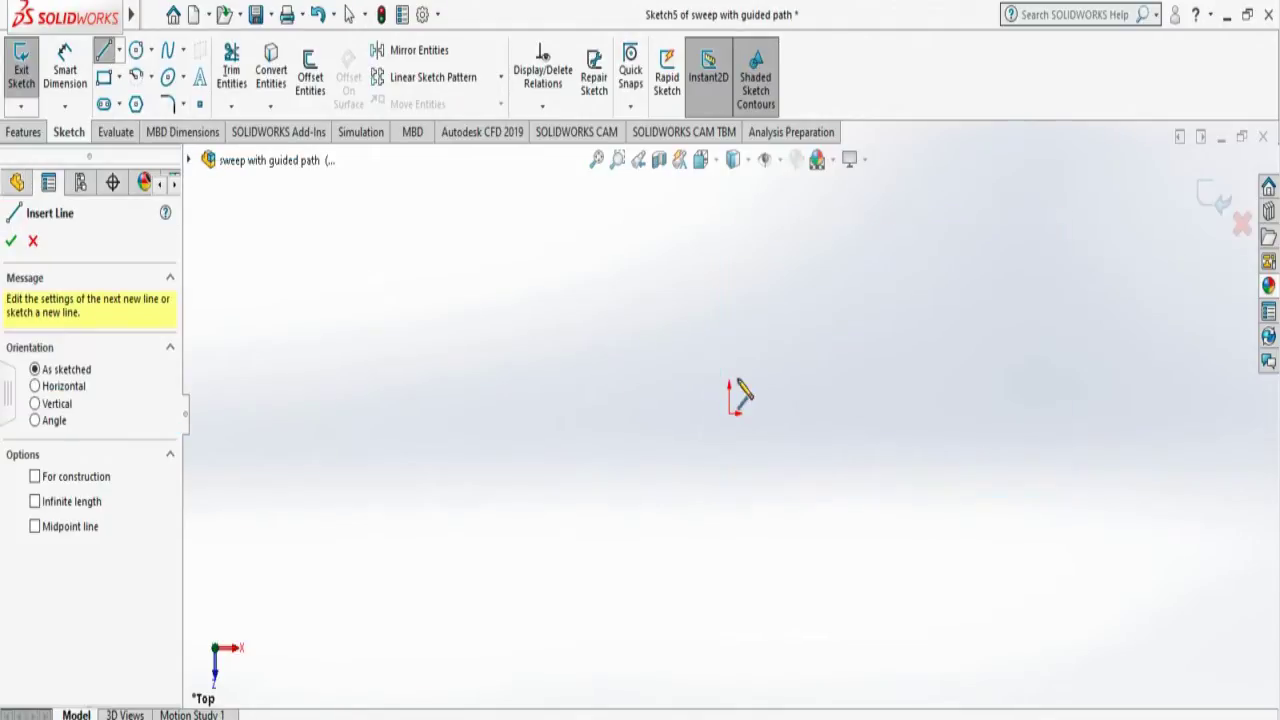
pyautogui.click(737, 380)
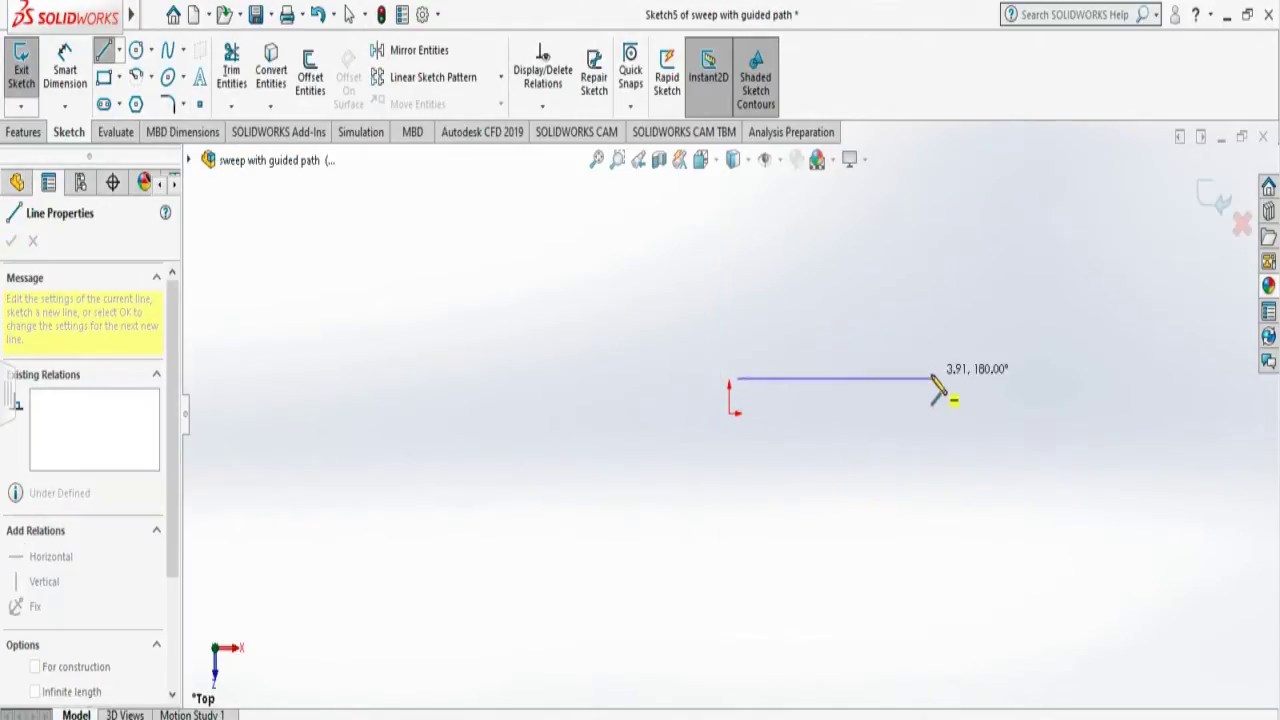
pyautogui.click(1043, 379)
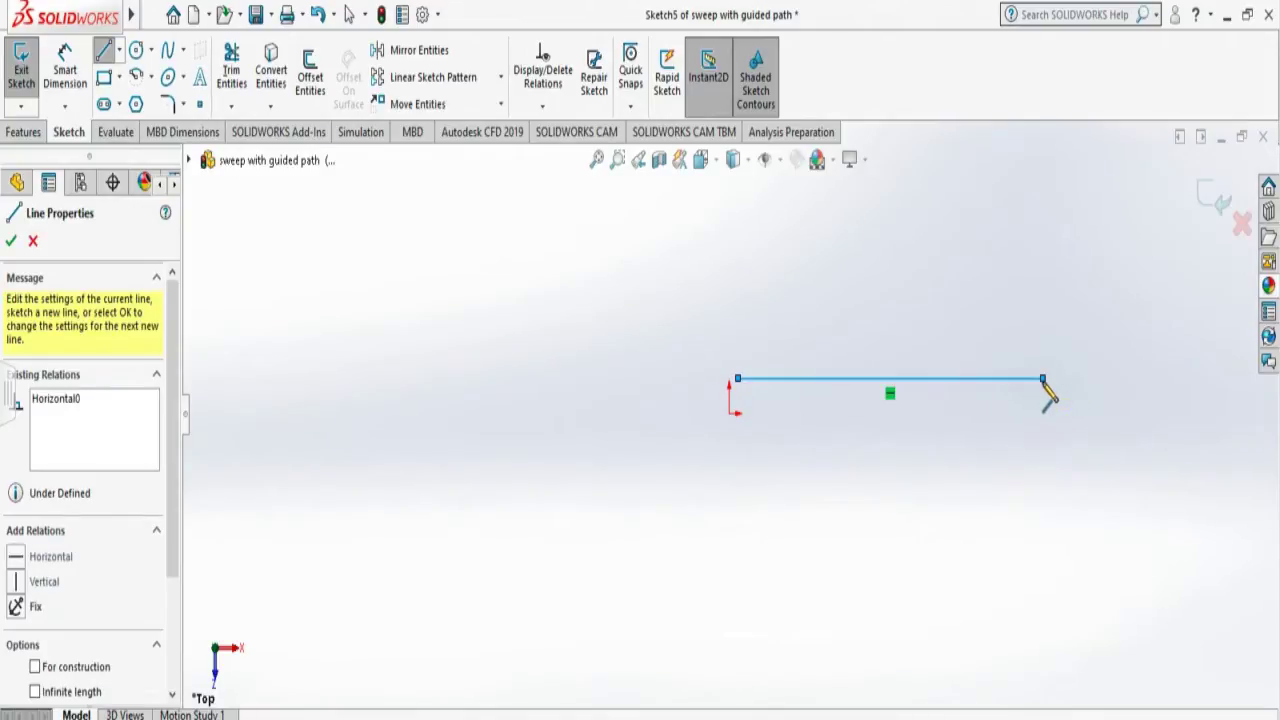
pyautogui.doubleClick(1043, 380)
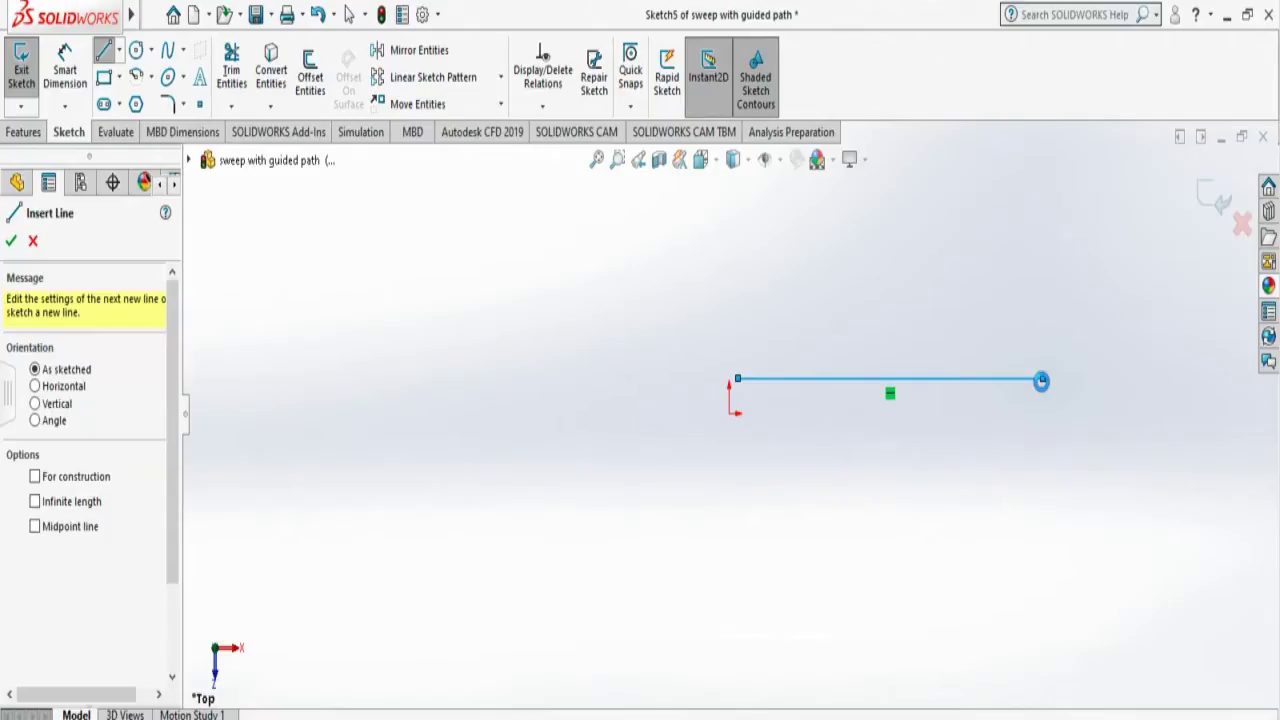
# Draw a vertical line about 1.5 in long upward from the horizontal line's left endpoint.
pyautogui.click(738, 377)
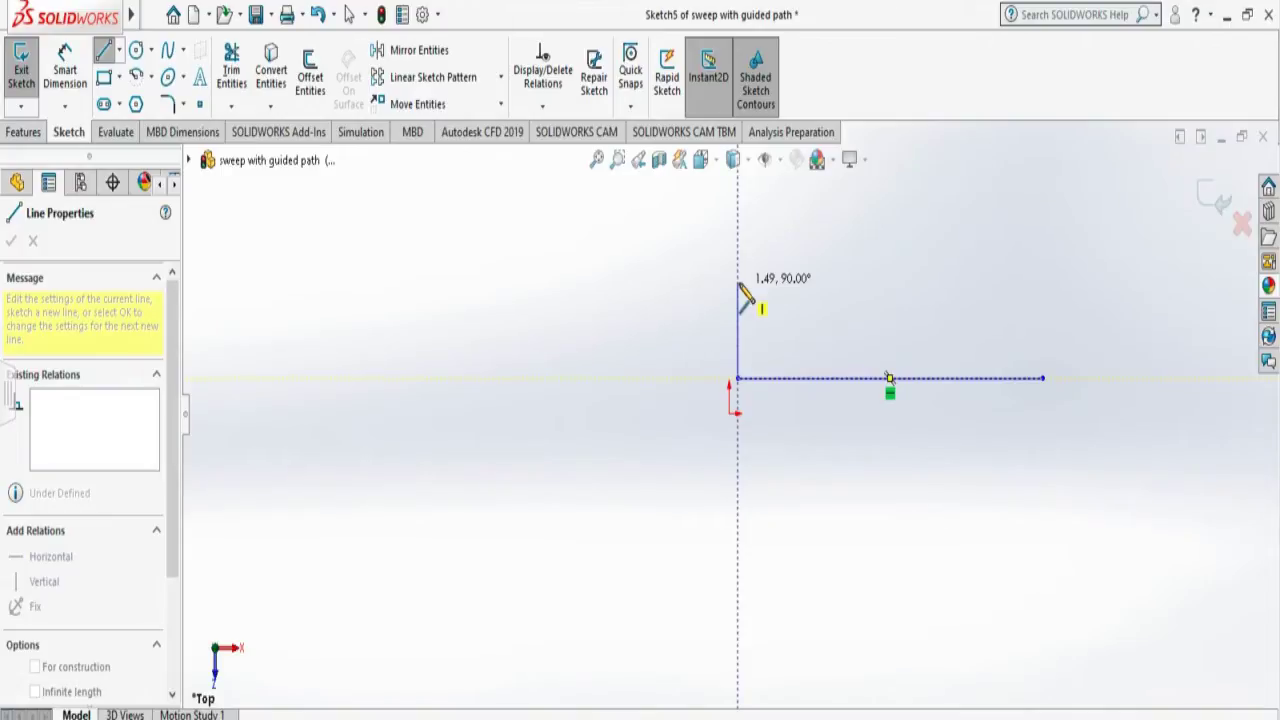
pyautogui.click(738, 283)
pyautogui.press('Escape')
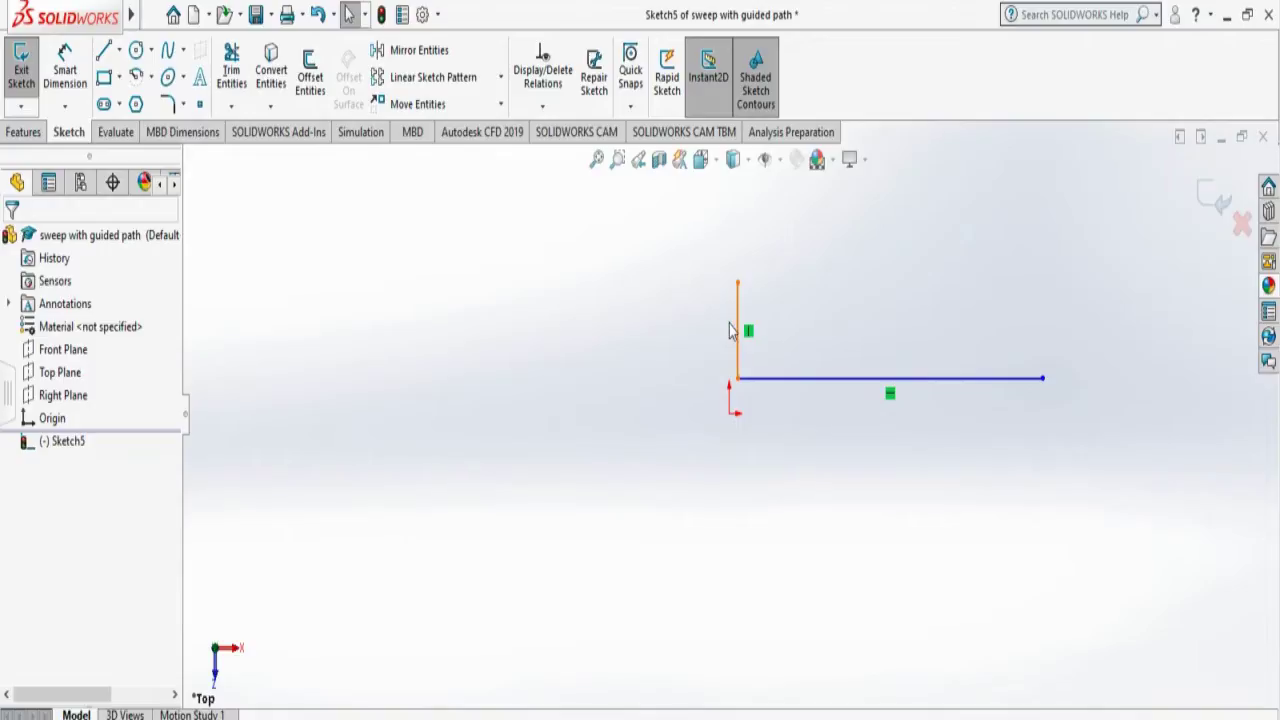
# Draw a three-point spline from the vertical line's upper end, dipping and rising to above the horizontal line's right end, and exit the sketch.
pyautogui.click(167, 50)
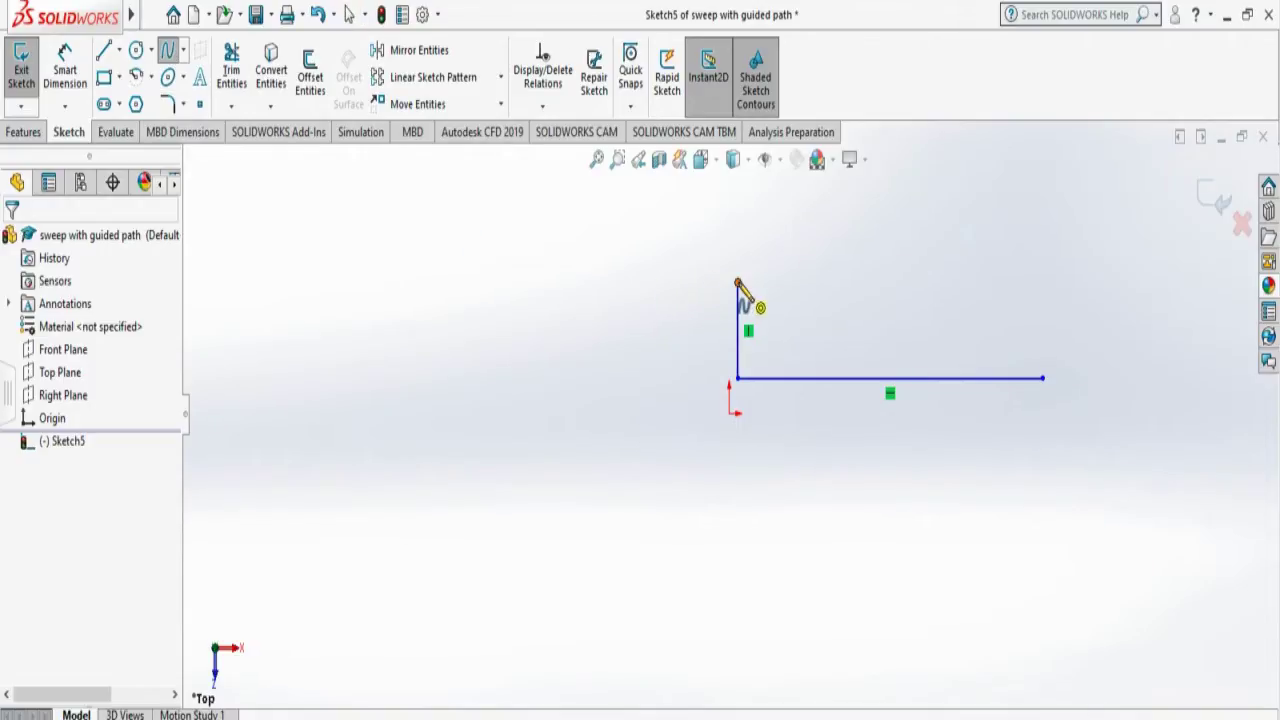
pyautogui.click(738, 283)
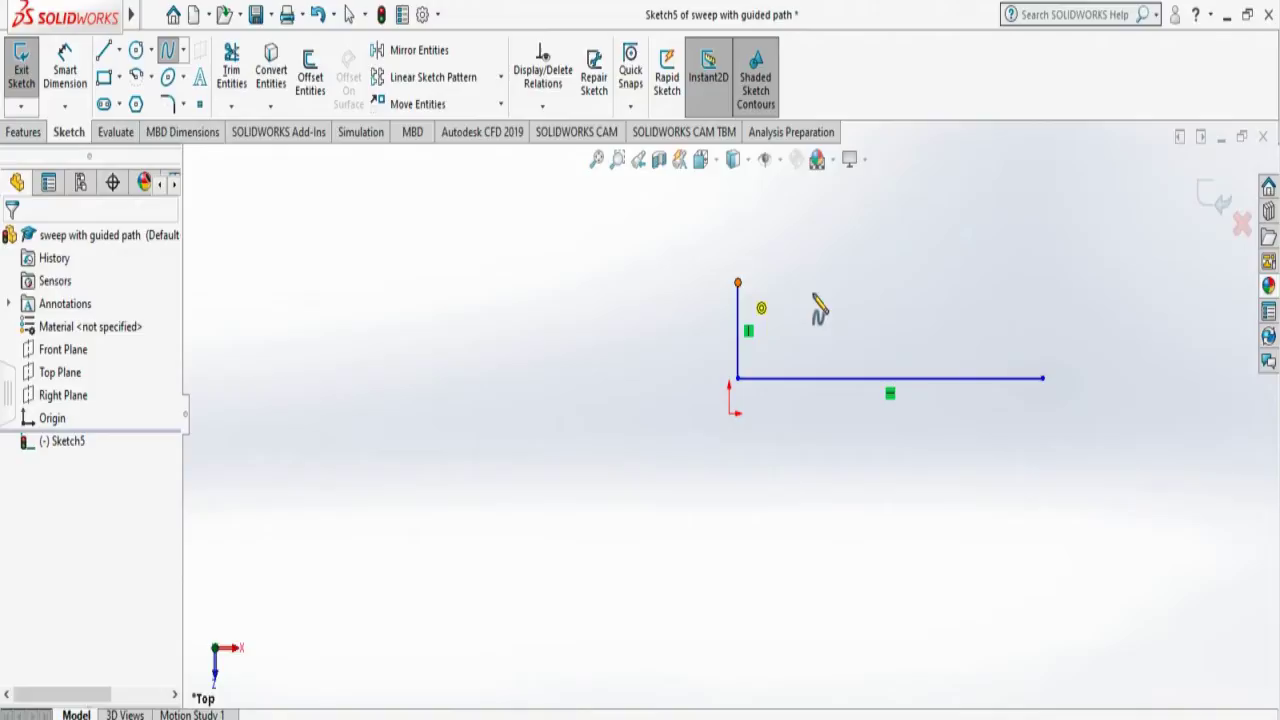
pyautogui.click(866, 304)
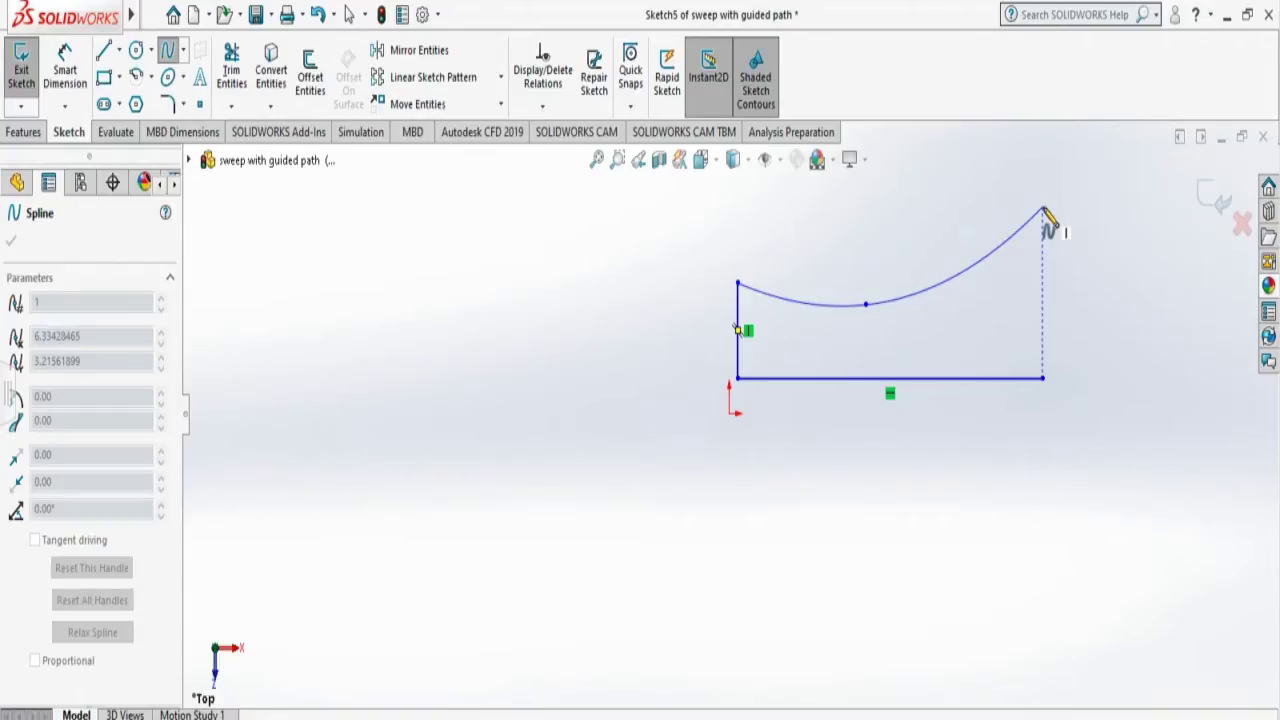
pyautogui.doubleClick(1043, 209)
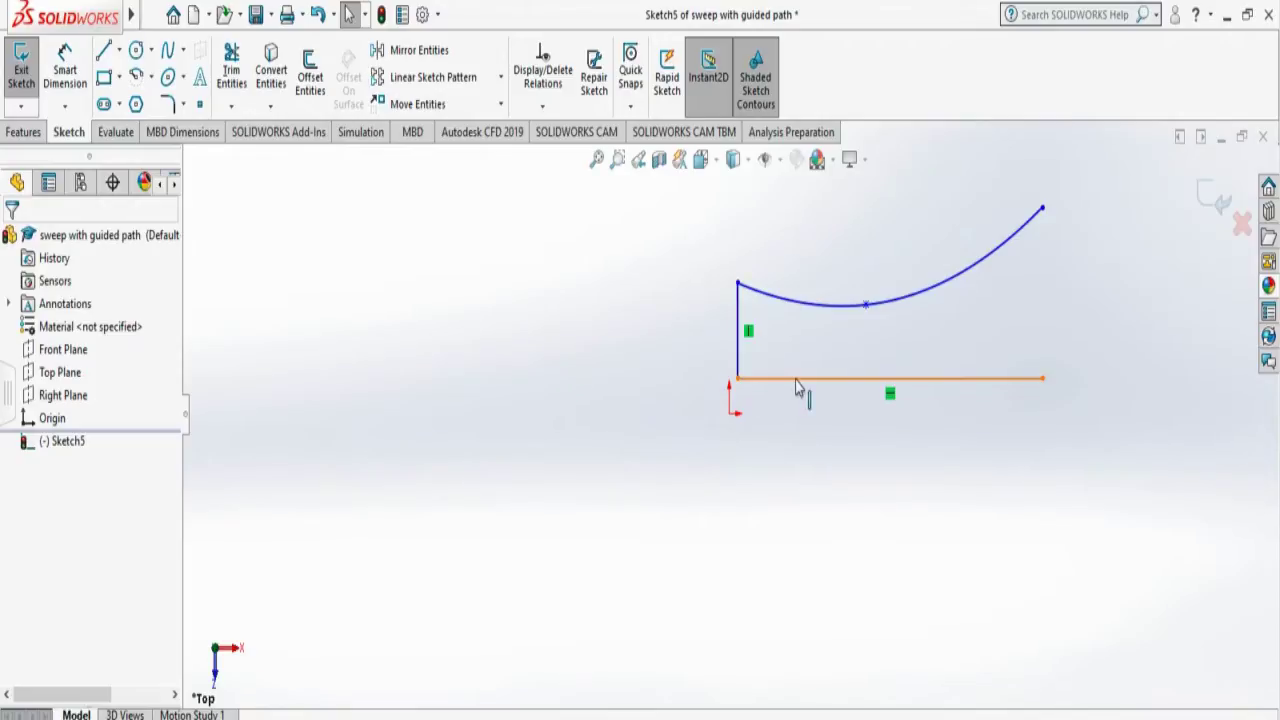
pyautogui.click(808, 304)
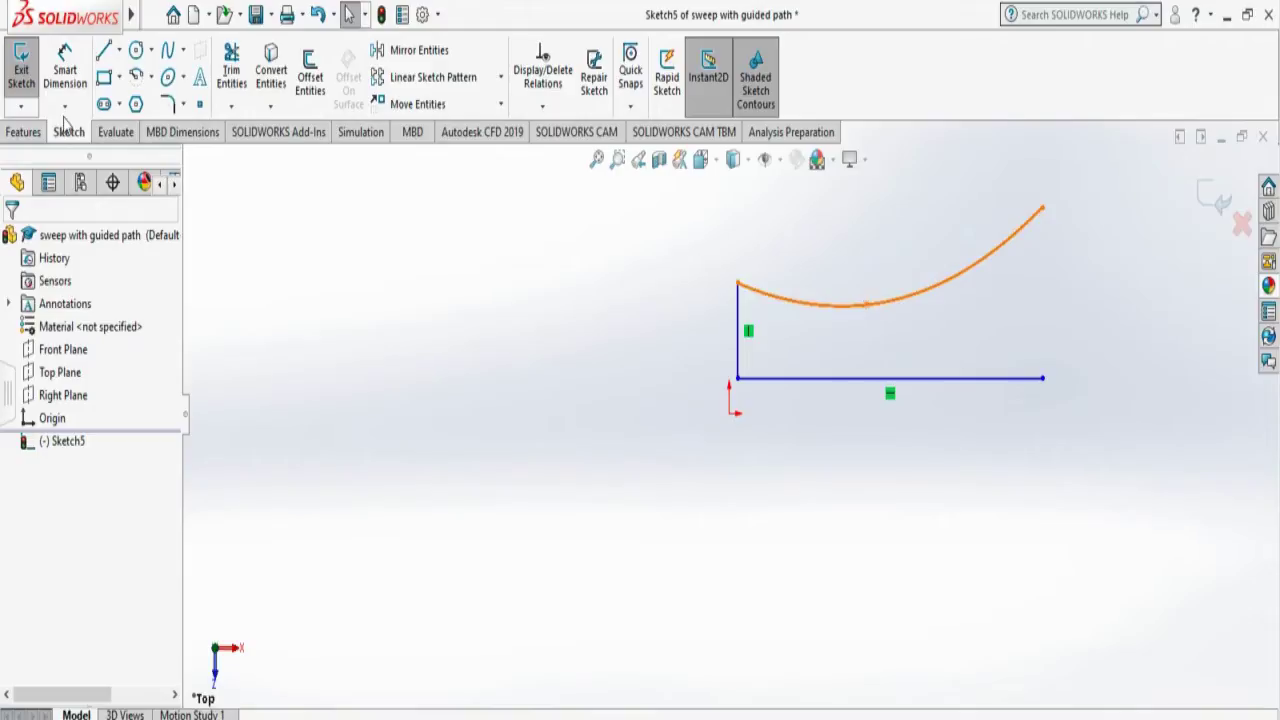
pyautogui.click(19, 76)
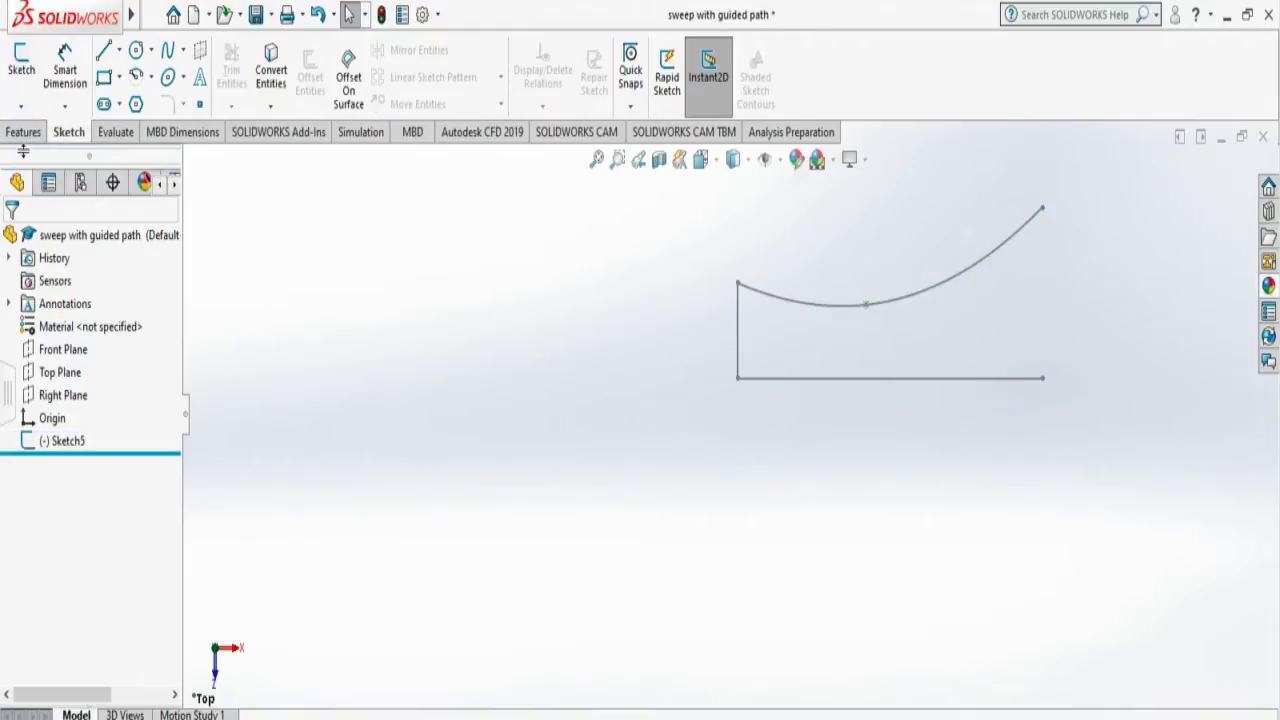
# Create a reference plane perpendicular to the horizontal line and coincident with its left endpoint.
pyautogui.click(26, 134)
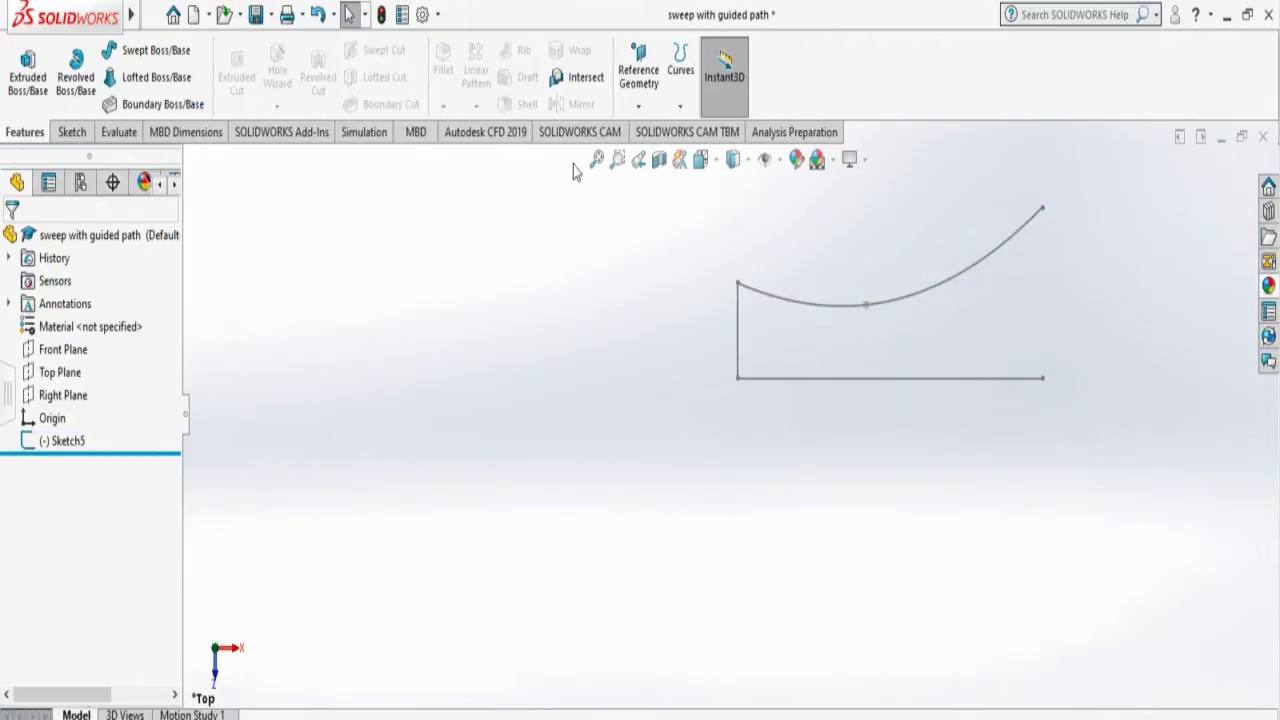
pyautogui.click(632, 106)
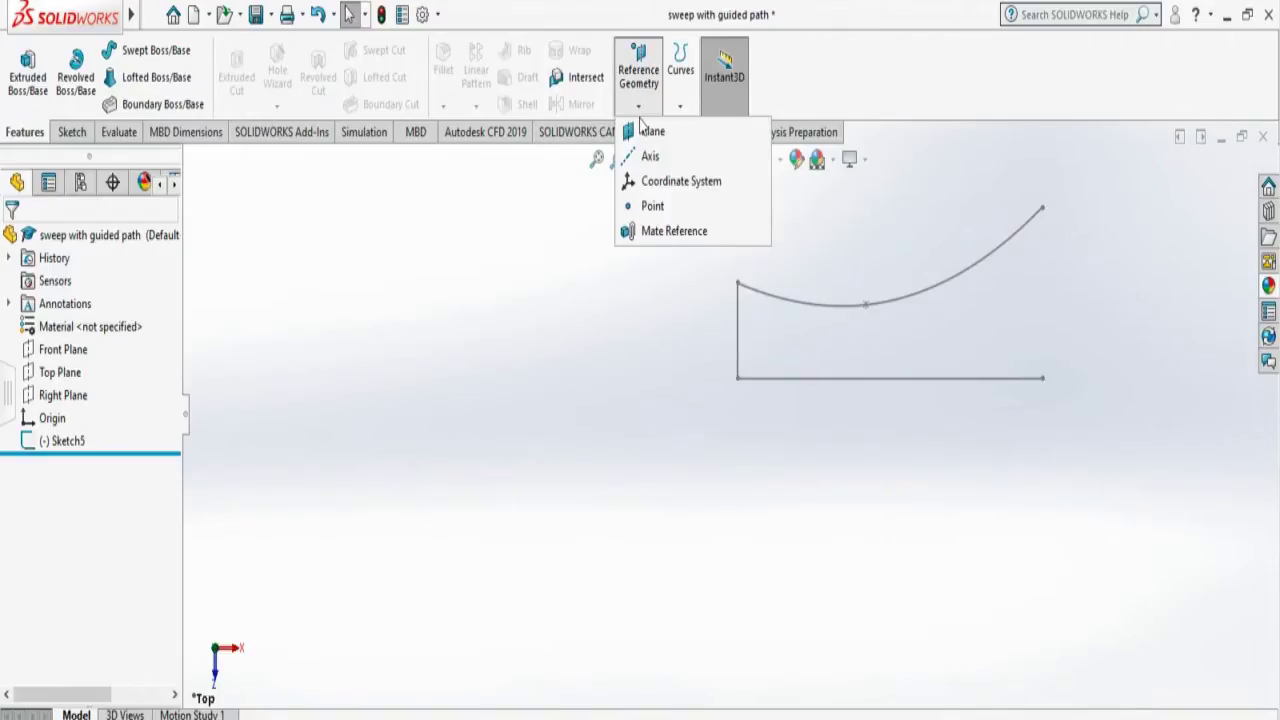
pyautogui.click(651, 133)
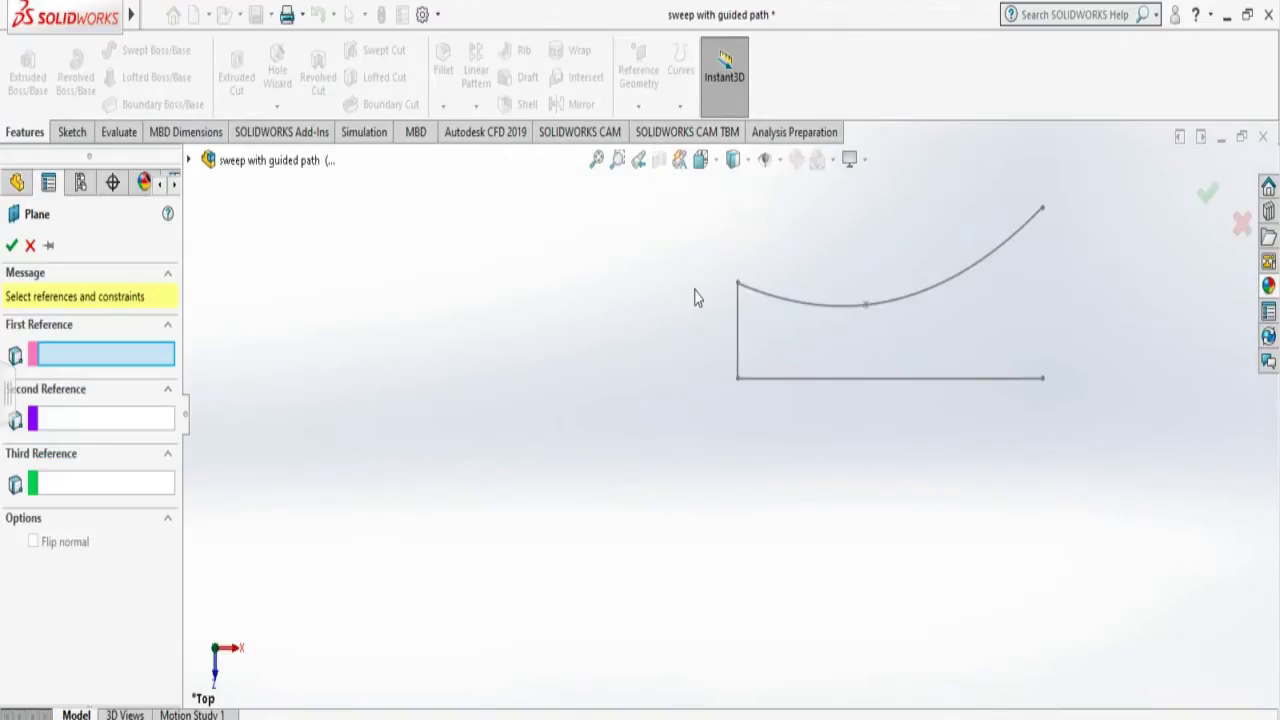
pyautogui.click(808, 380)
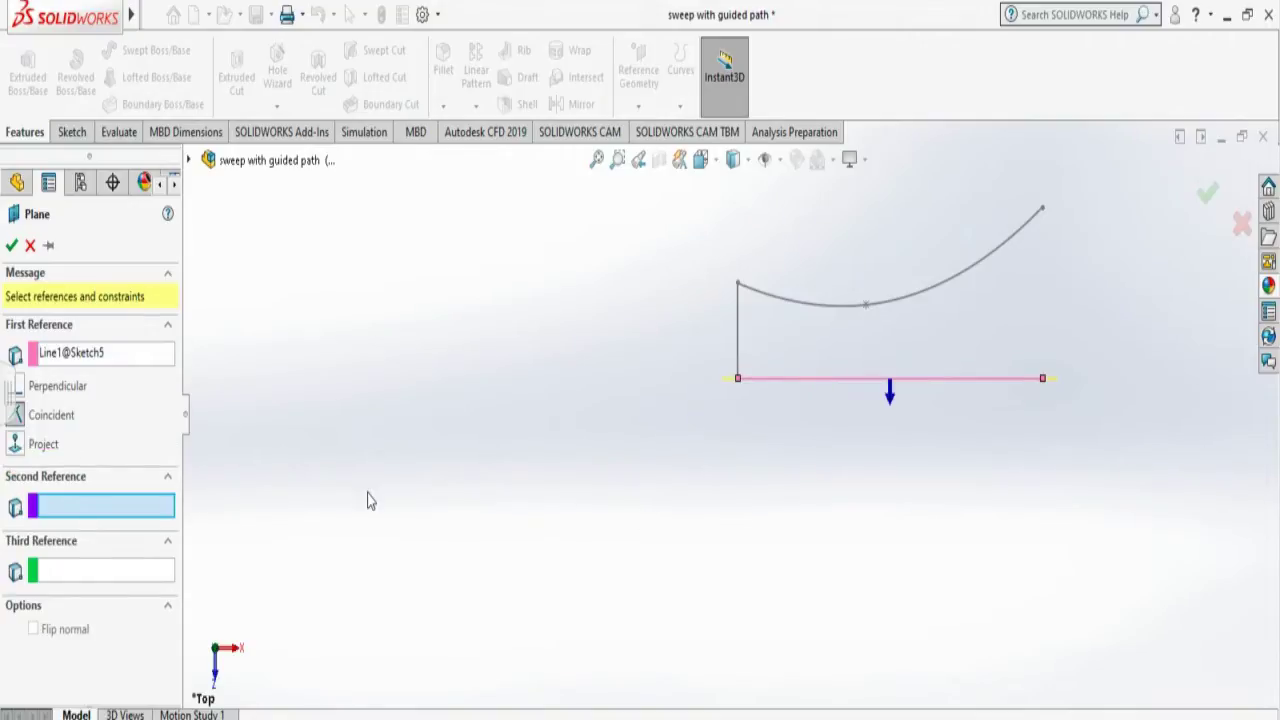
pyautogui.click(63, 390)
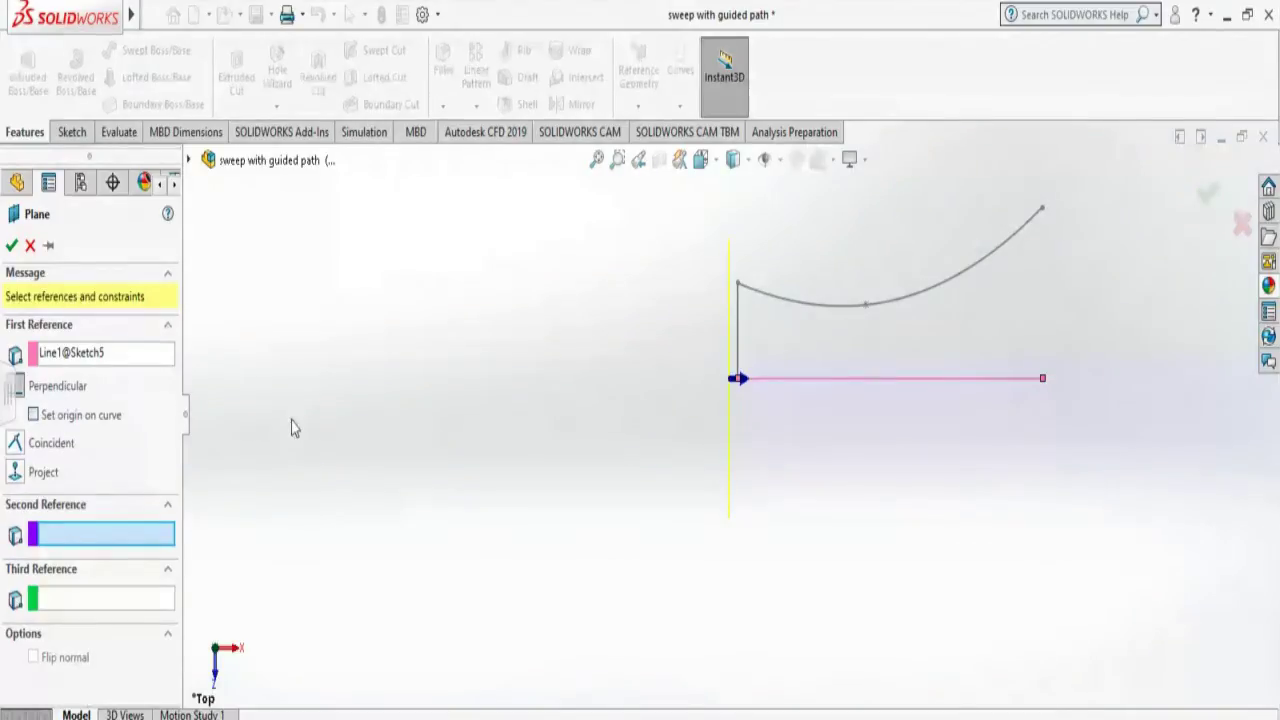
pyautogui.click(737, 386)
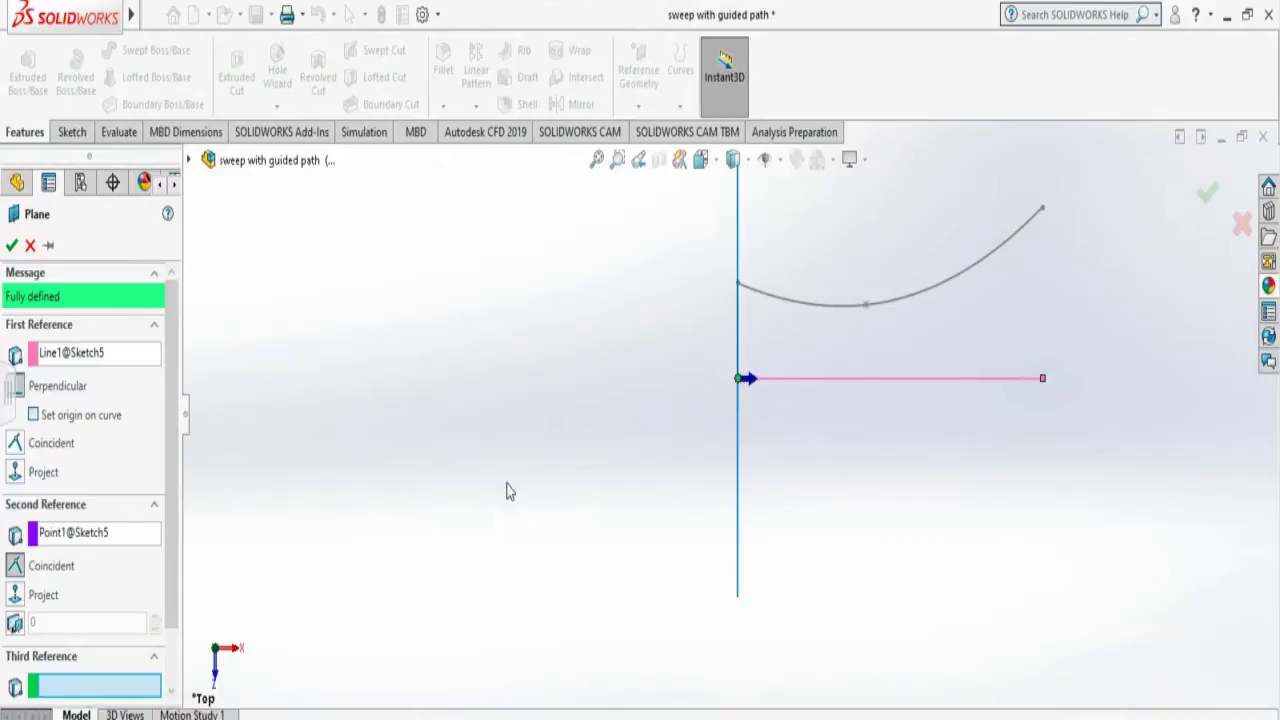
pyautogui.click(11, 247)
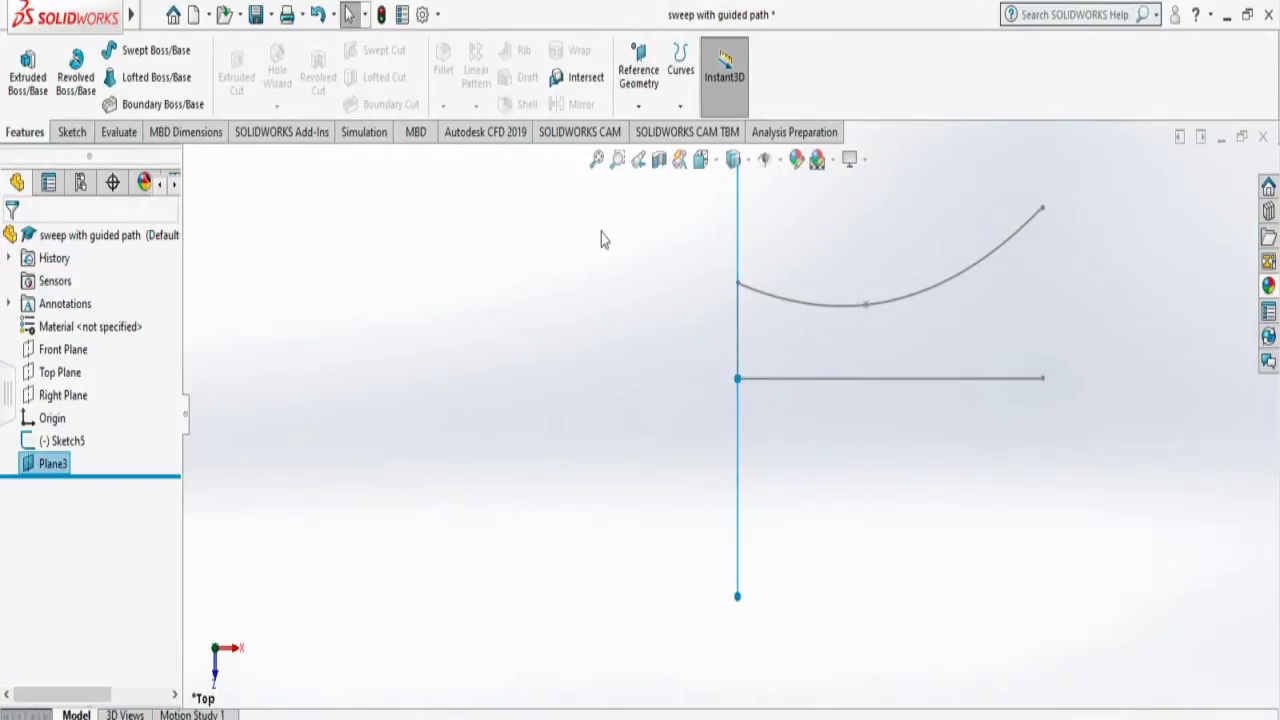
# Sketch an ellipse on the new plane, centred on the path line's start and reaching the spline's start, radii about 1.49 and 0.67 in.
pyautogui.click(716, 175)
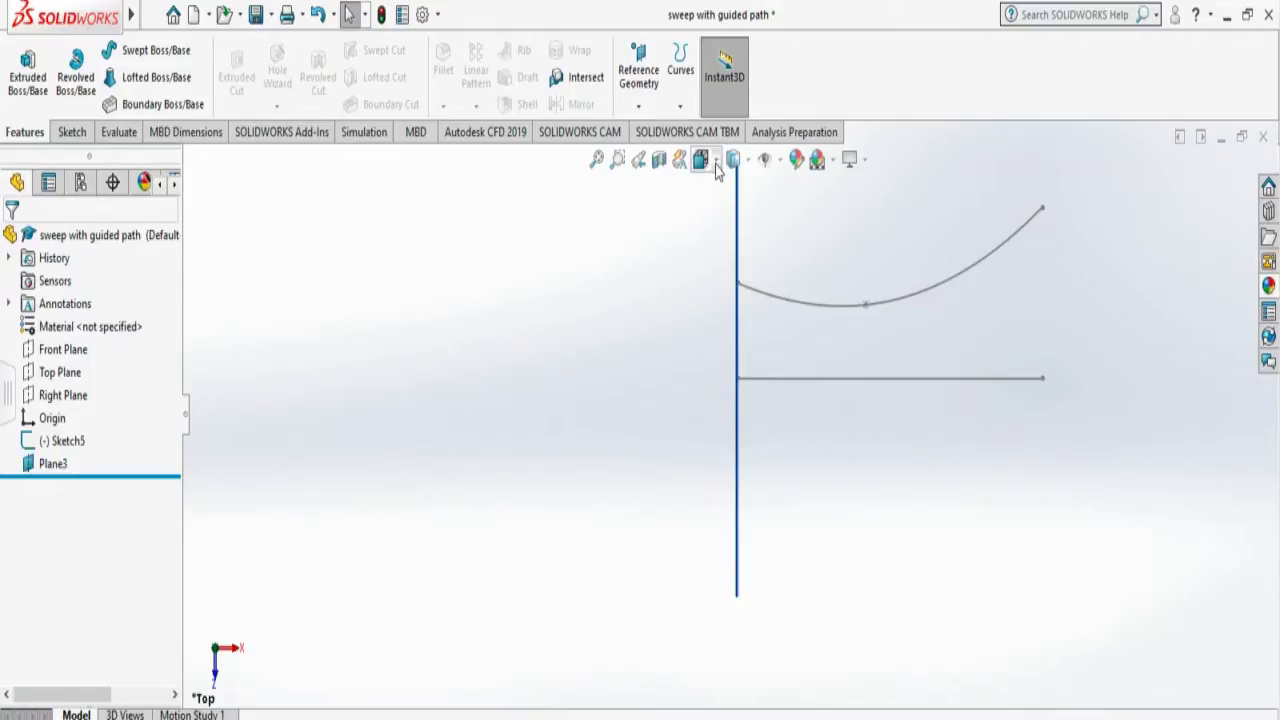
pyautogui.click(715, 163)
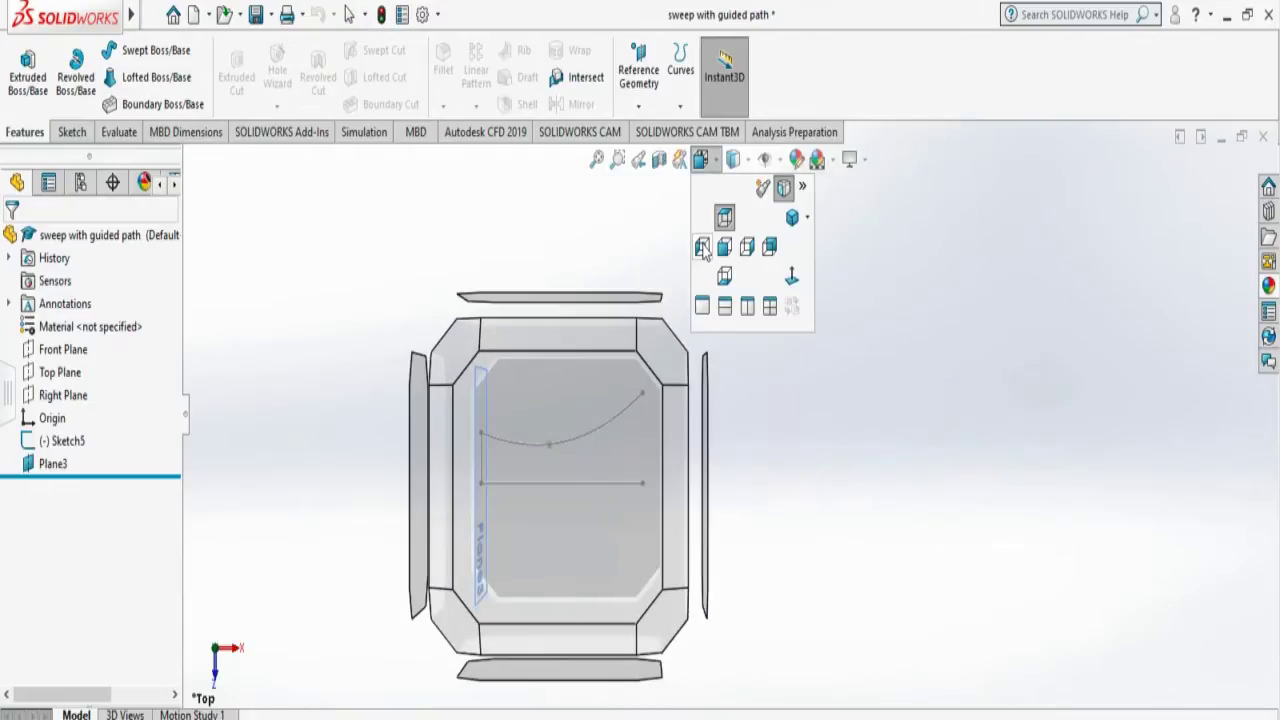
pyautogui.click(703, 249)
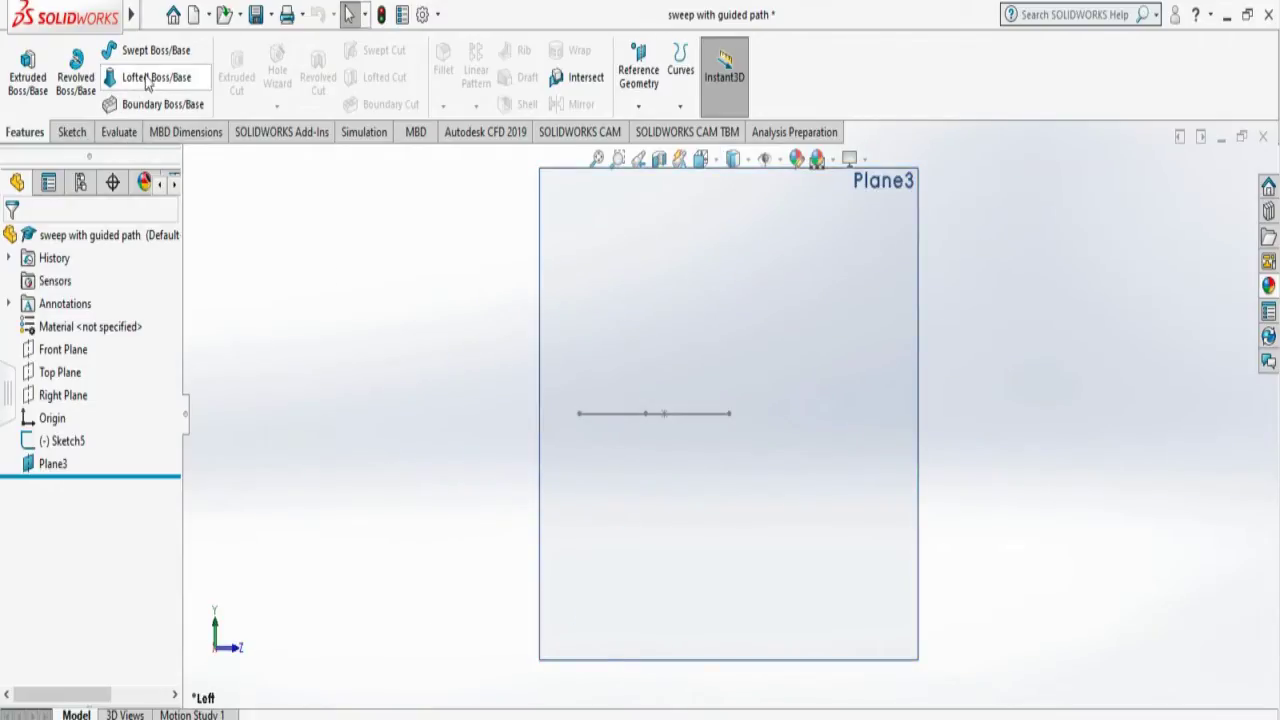
pyautogui.click(72, 133)
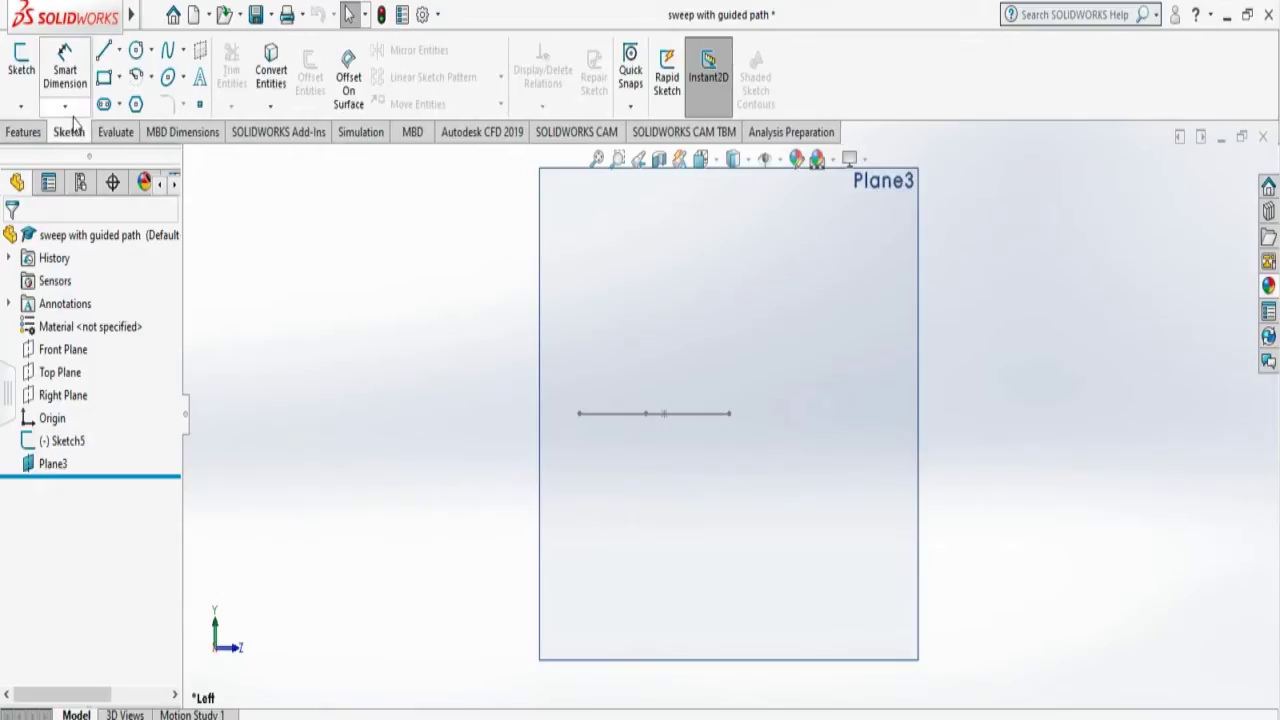
pyautogui.click(168, 78)
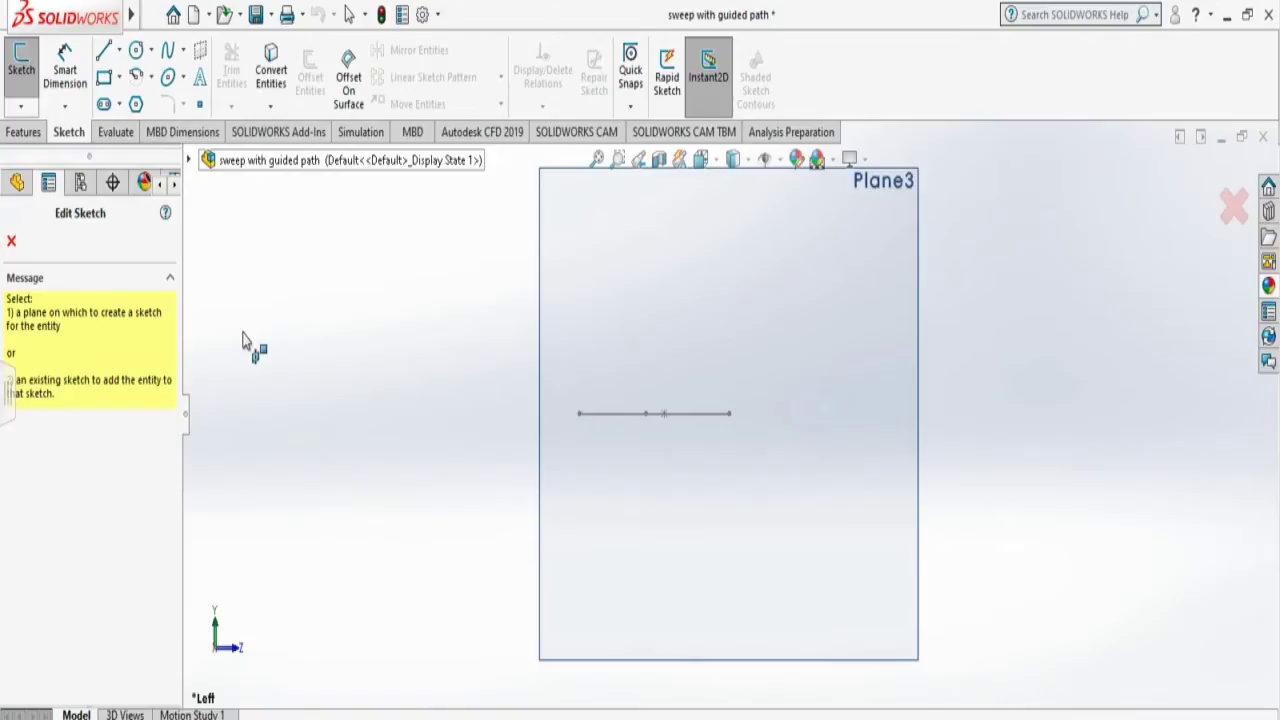
pyautogui.click(541, 346)
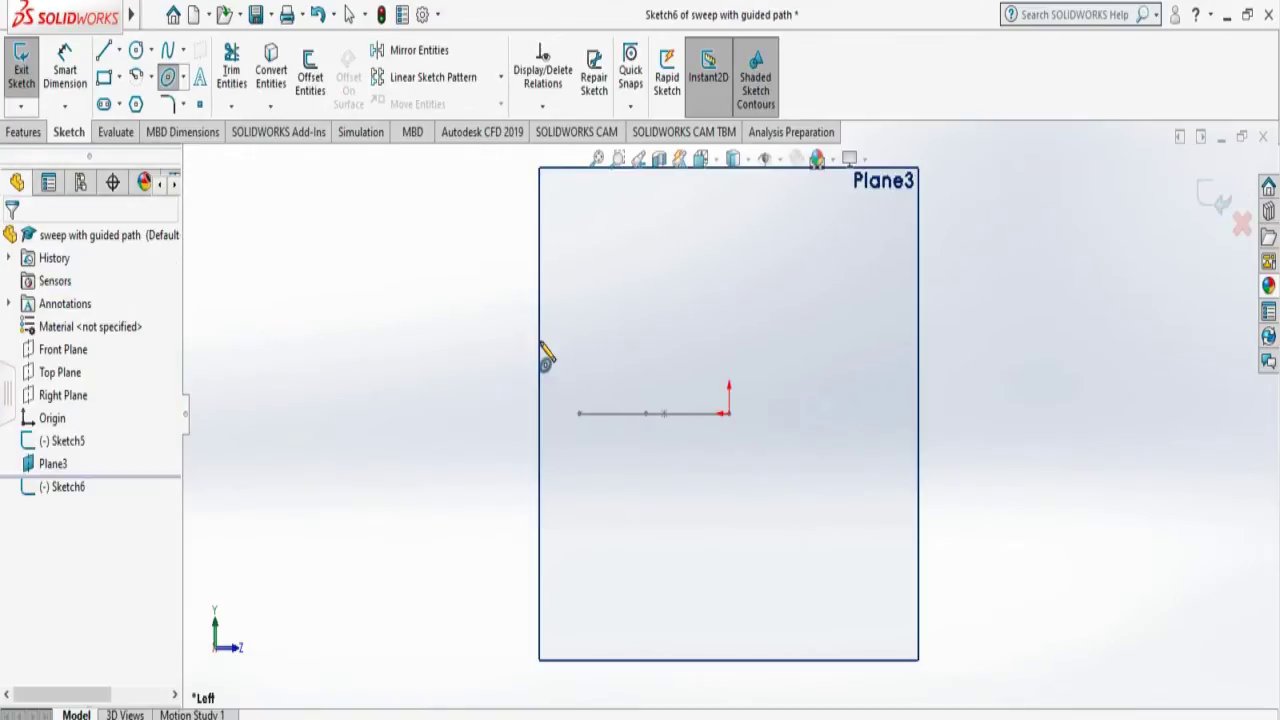
pyautogui.click(728, 413)
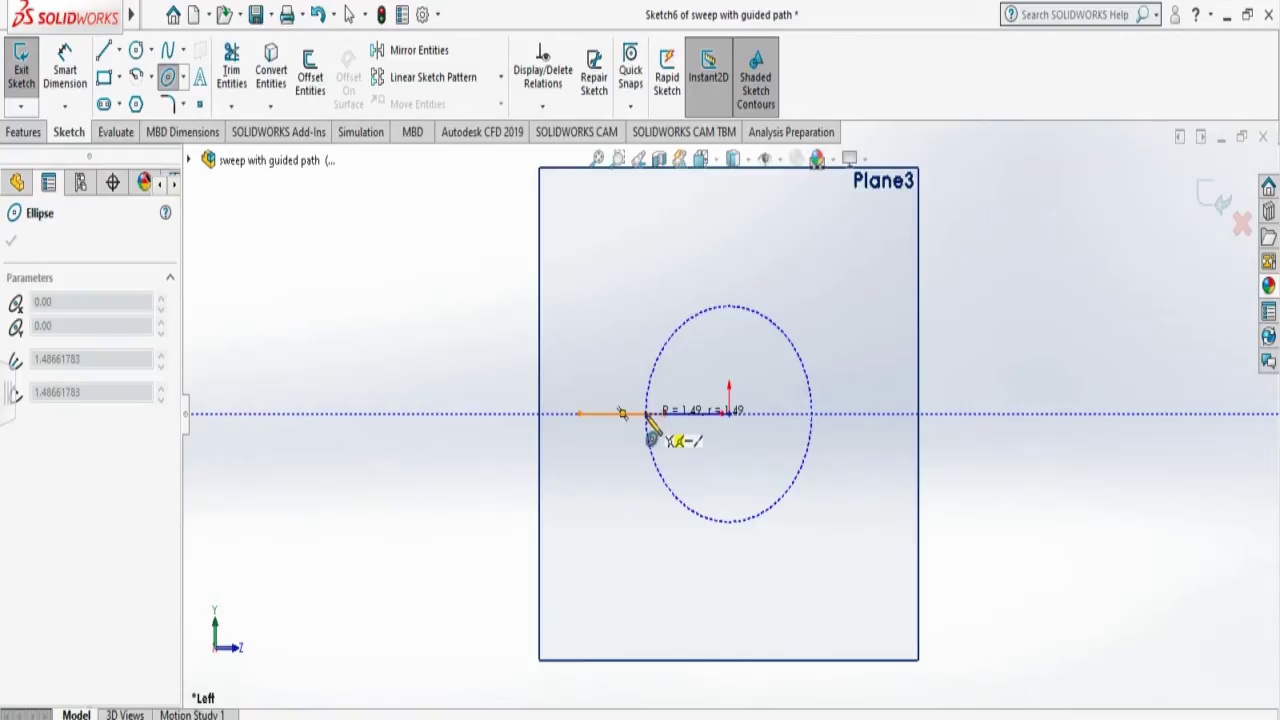
pyautogui.click(646, 413)
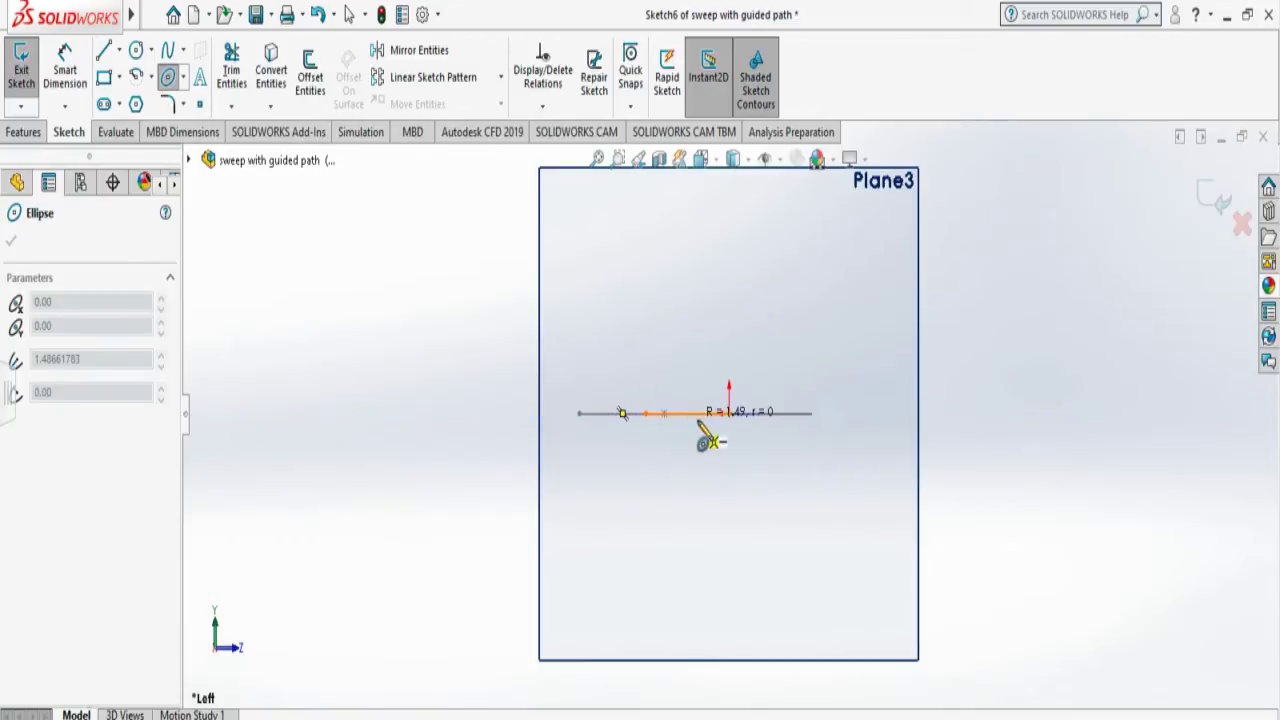
pyautogui.click(701, 368)
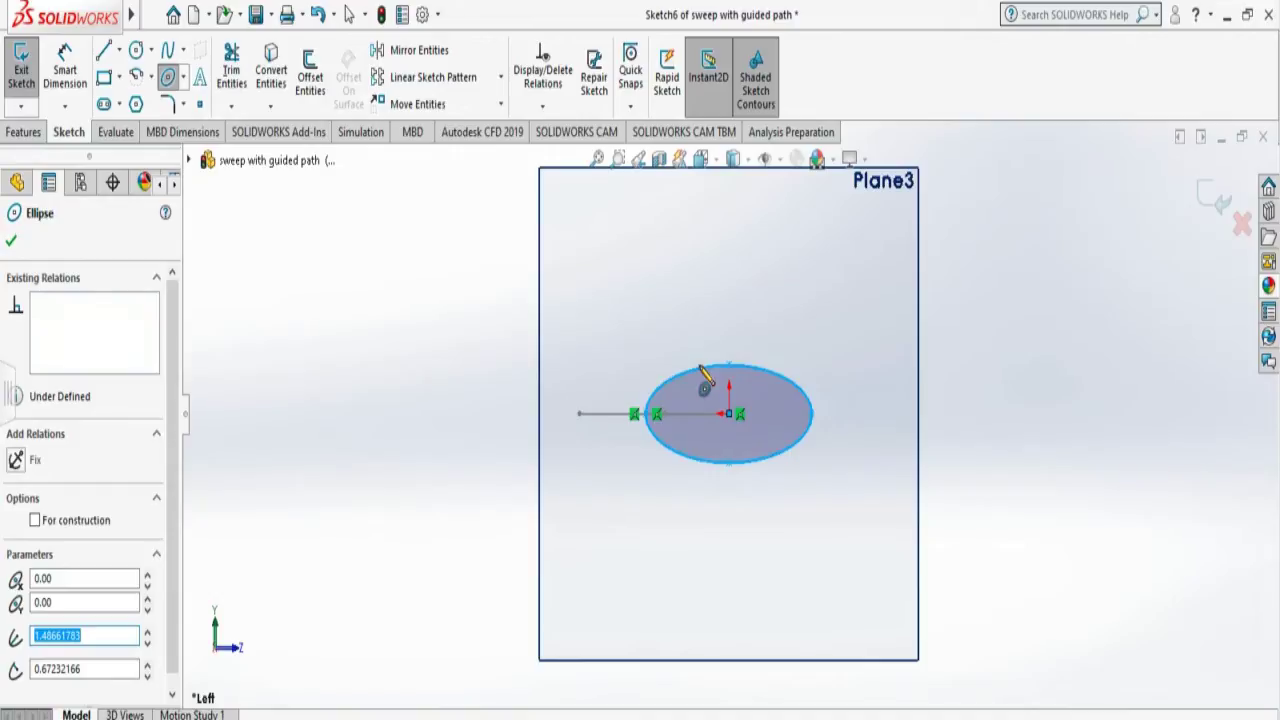
pyautogui.click(11, 241)
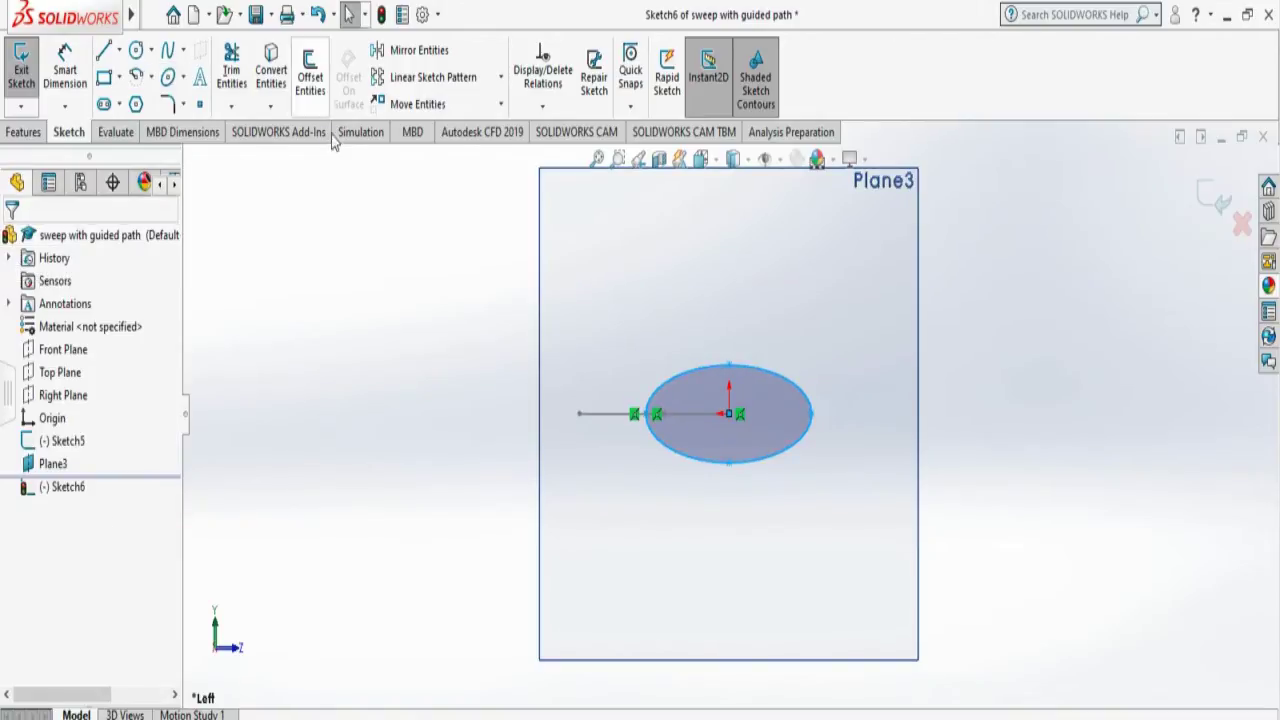
# Offset the ellipse 0.20 in inward with Reverse enabled and exit the profile sketch.
pyautogui.click(312, 84)
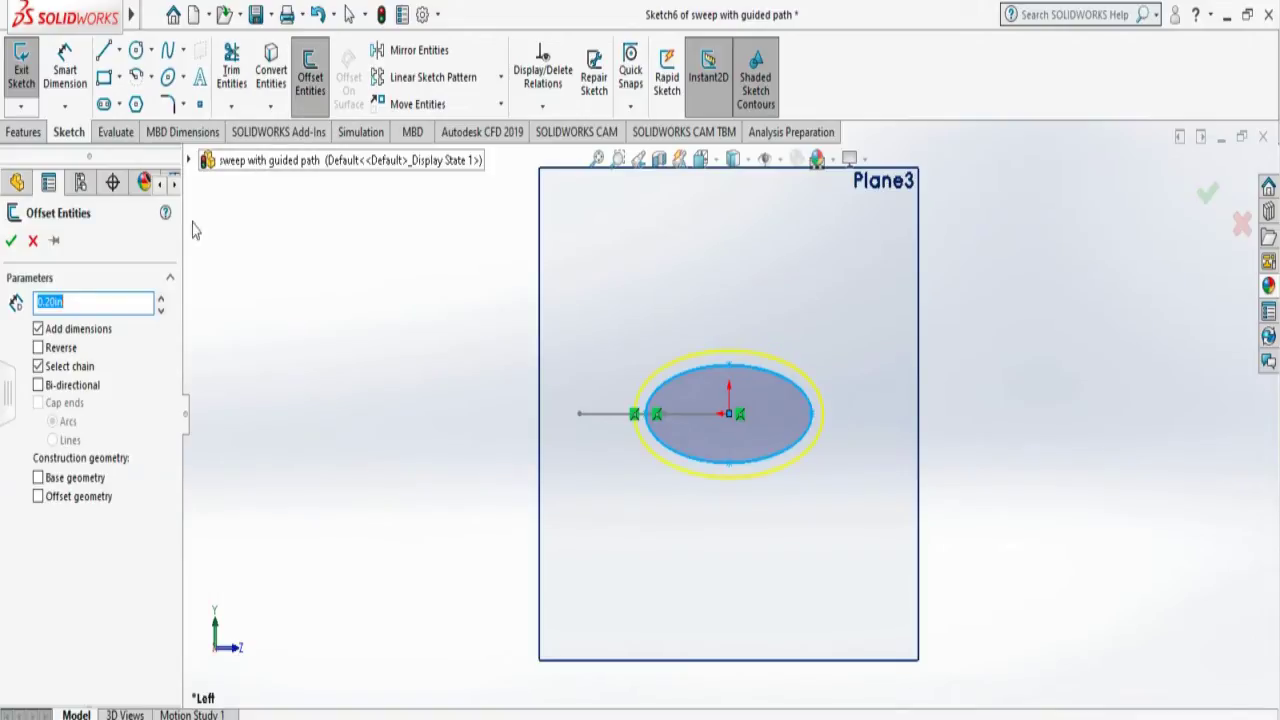
pyautogui.click(64, 347)
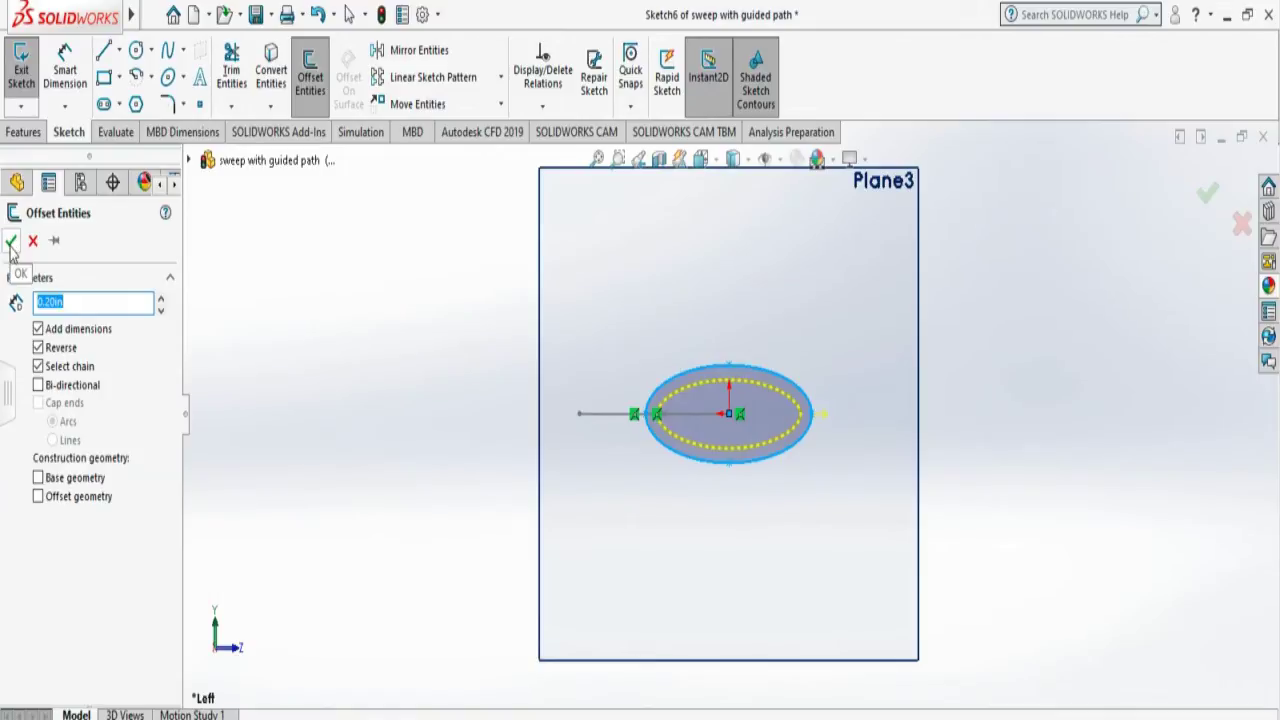
pyautogui.click(12, 242)
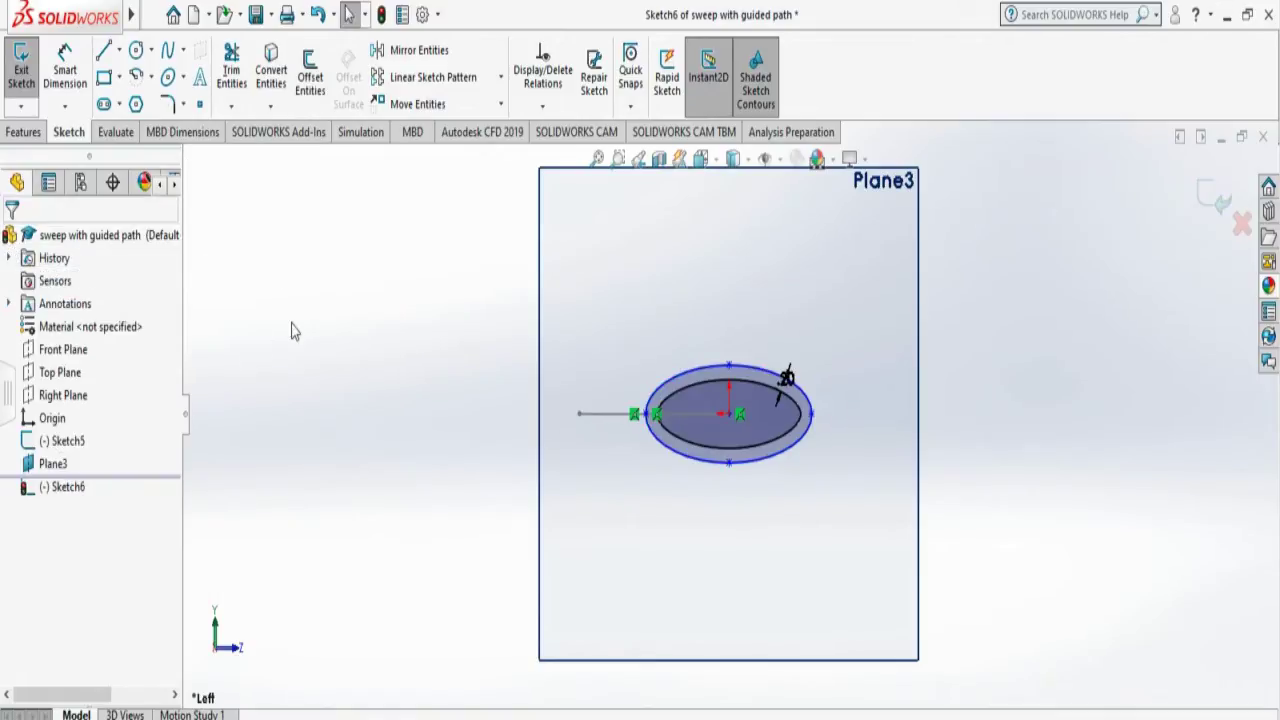
pyautogui.click(28, 86)
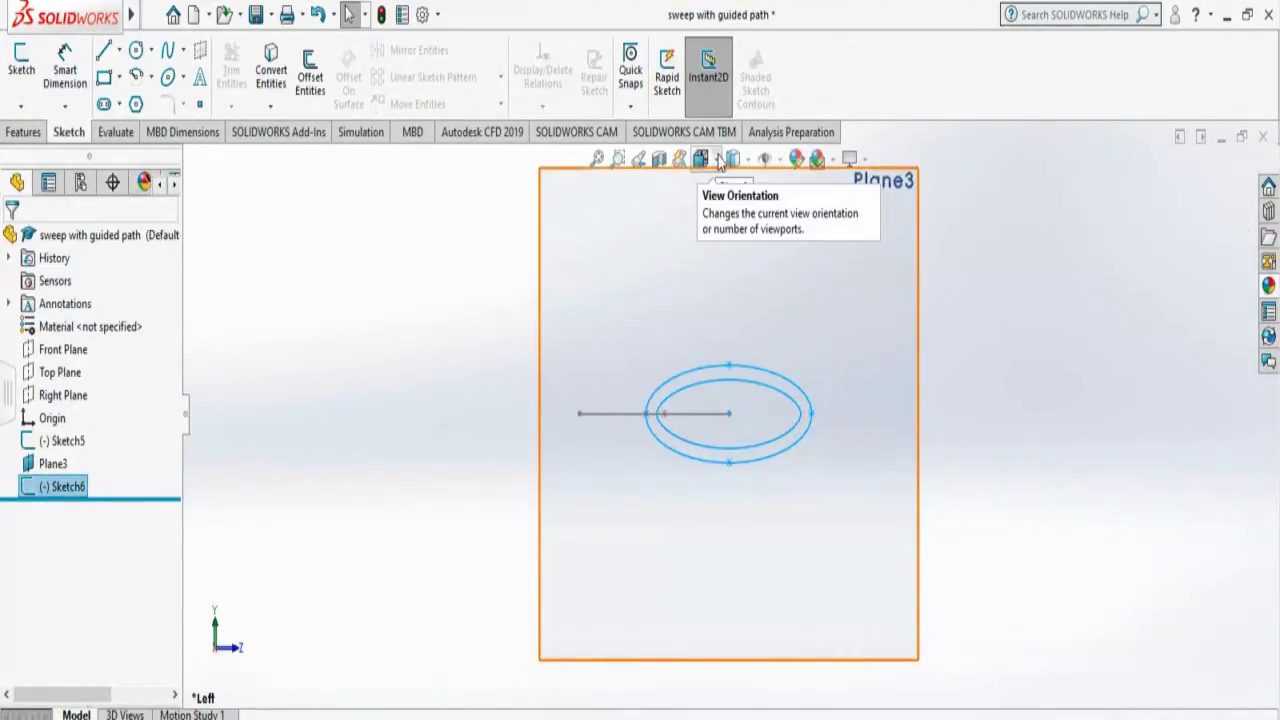
# Start a Swept Boss/Base in isometric view with the elliptical ring sketch as its sketch profile.
pyautogui.click(712, 160)
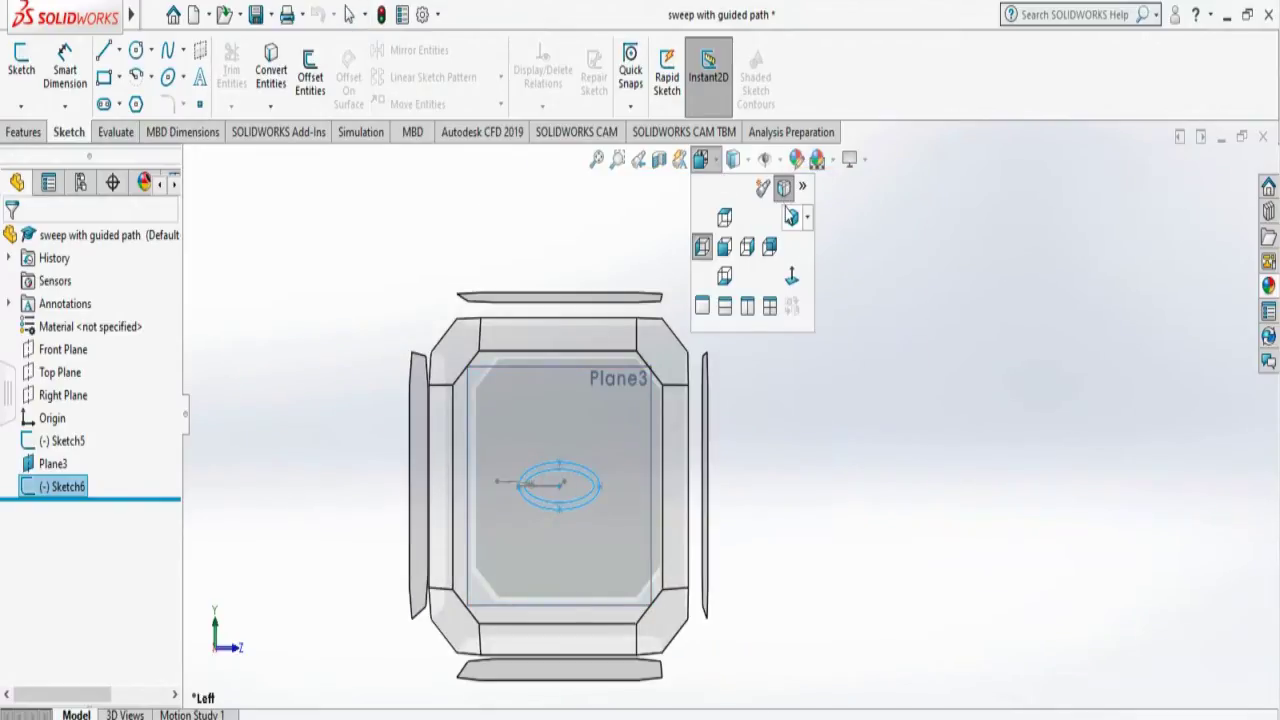
pyautogui.click(790, 217)
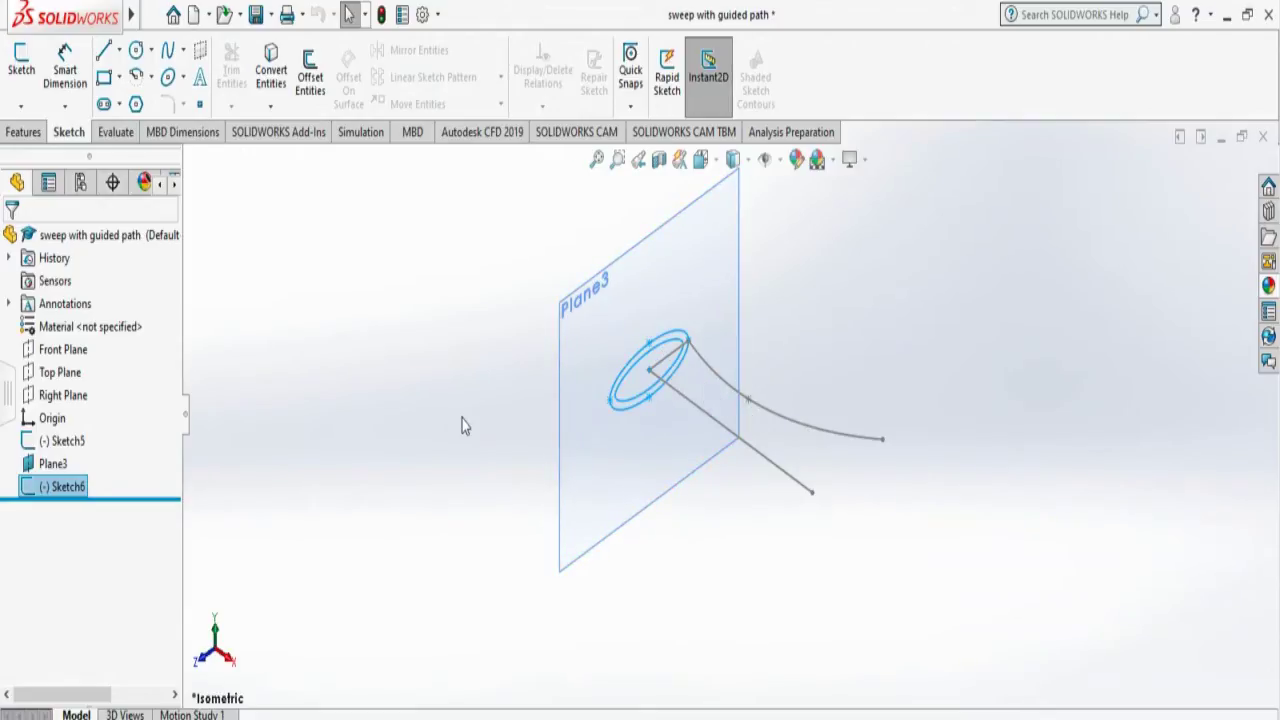
pyautogui.click(24, 133)
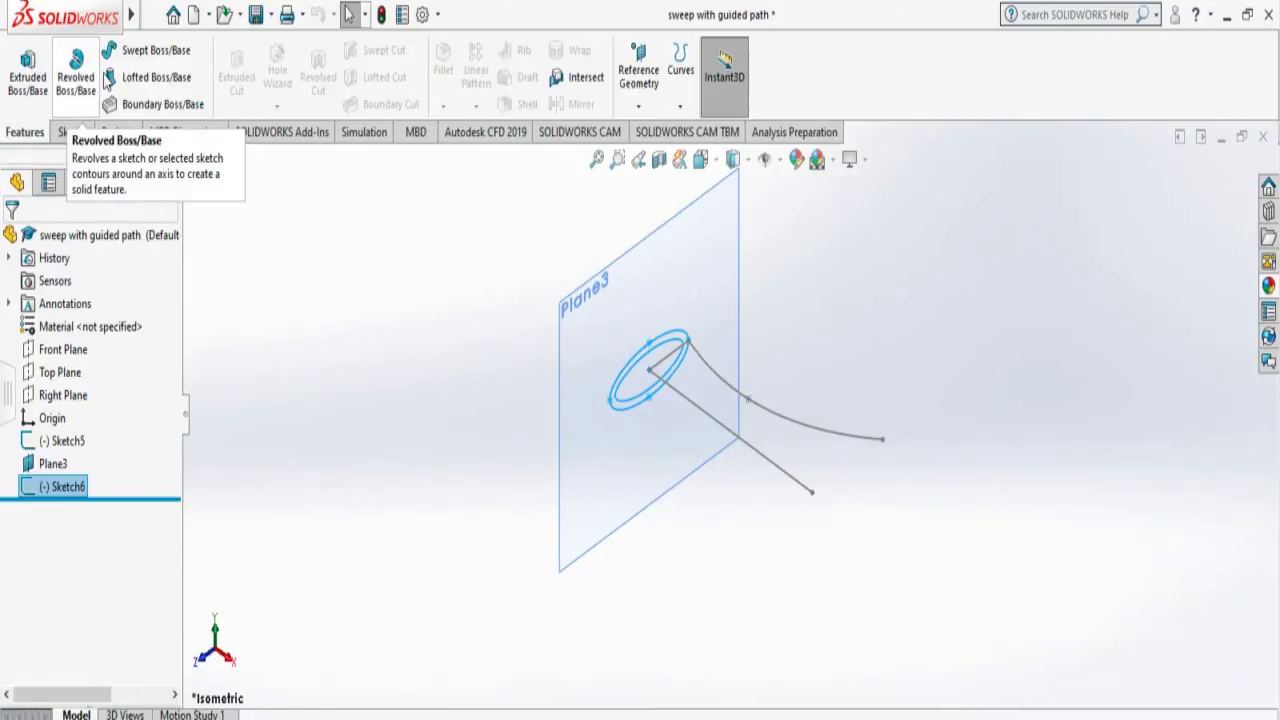
pyautogui.click(127, 61)
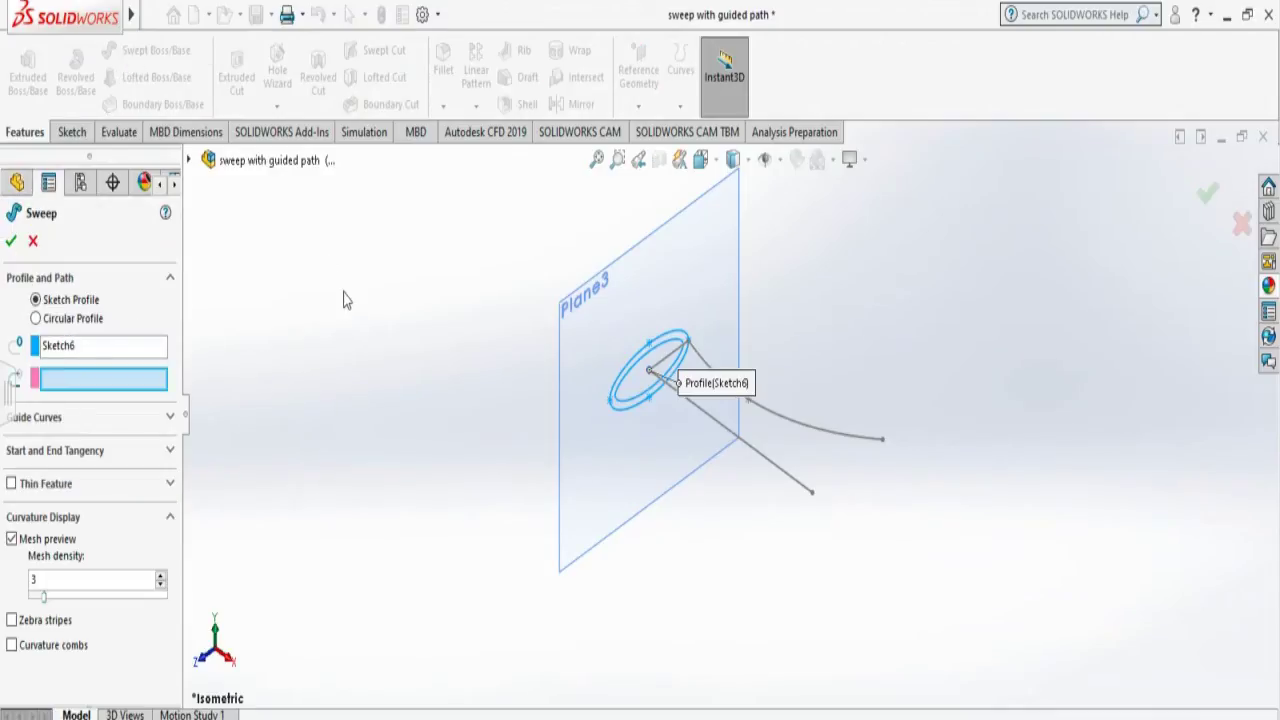
pyautogui.click(70, 348)
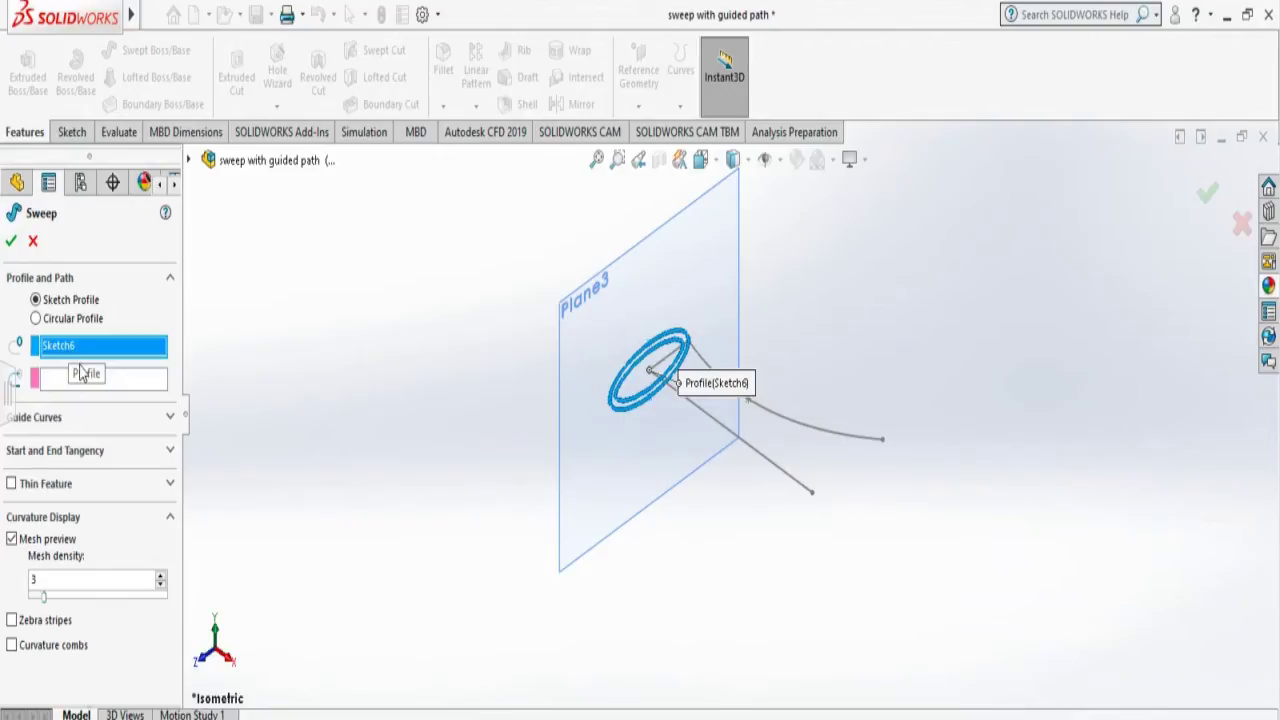
pyautogui.click(107, 385)
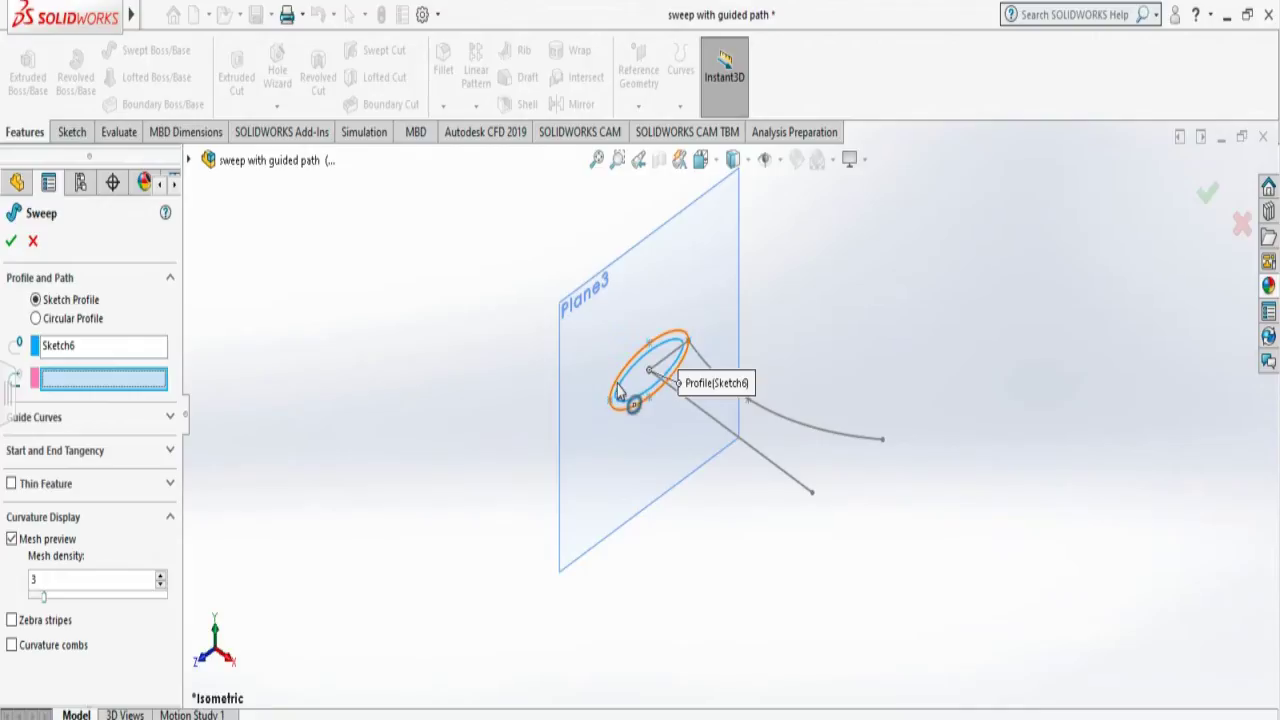
# Clear and reselect the elliptical ring as the profile, and sweep it along the straight line with the spline as guide curve.
pyautogui.click(61, 348)
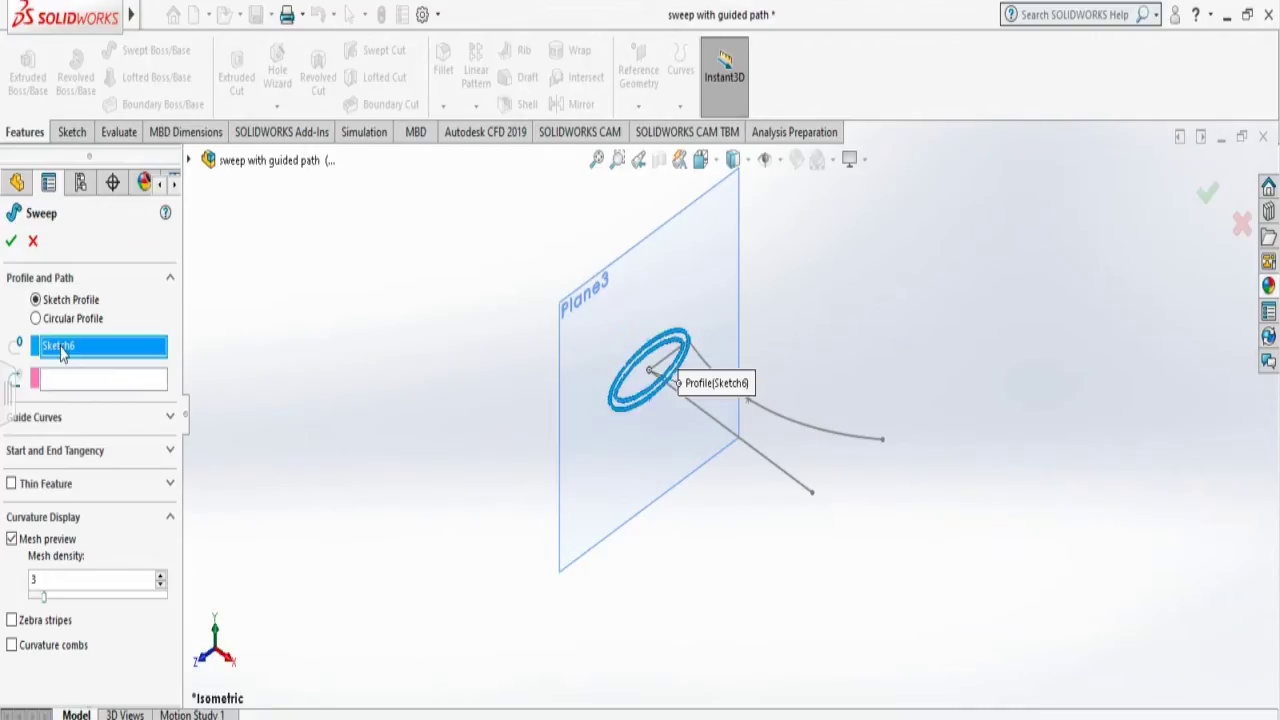
pyautogui.rightClick(61, 350)
pyautogui.click(98, 386)
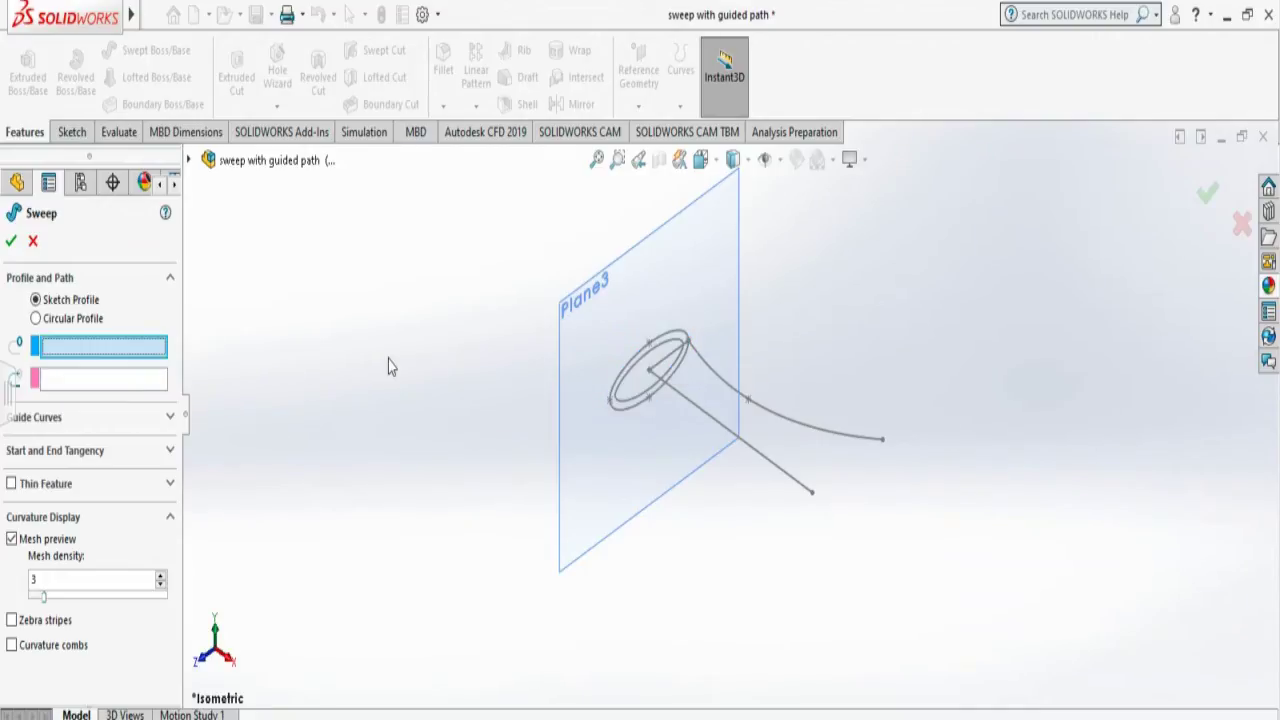
pyautogui.click(624, 410)
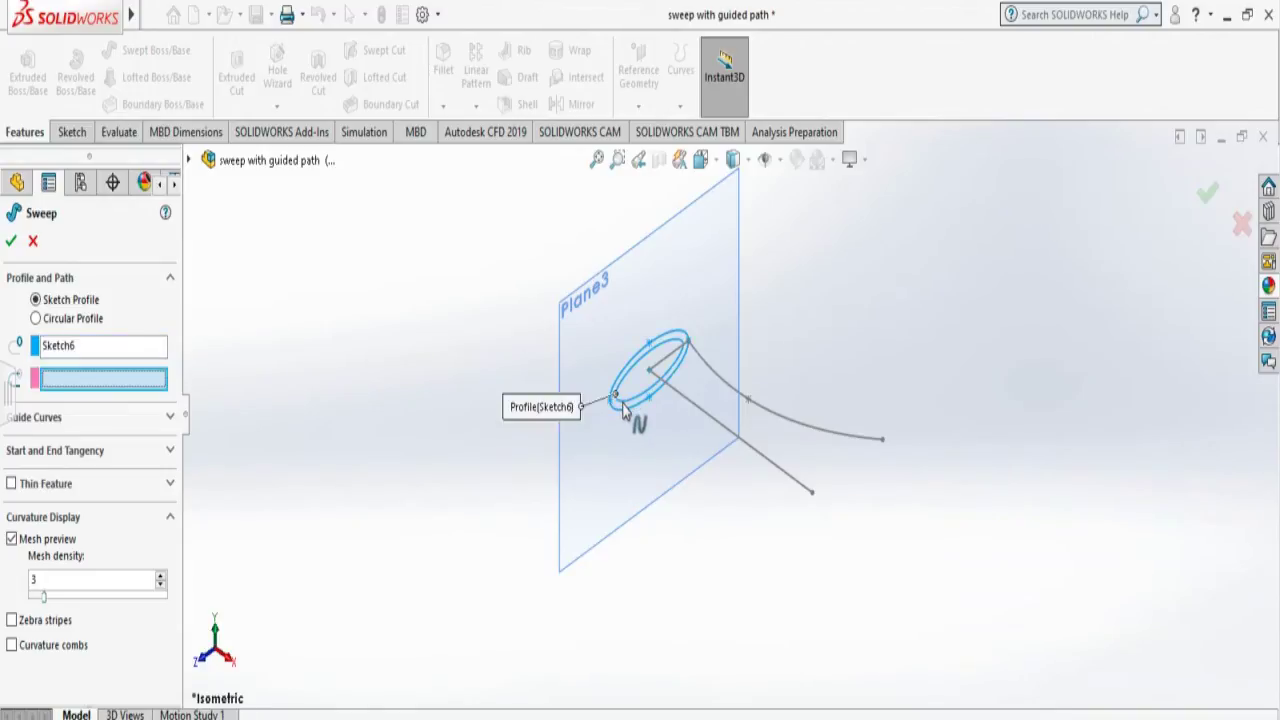
pyautogui.click(706, 420)
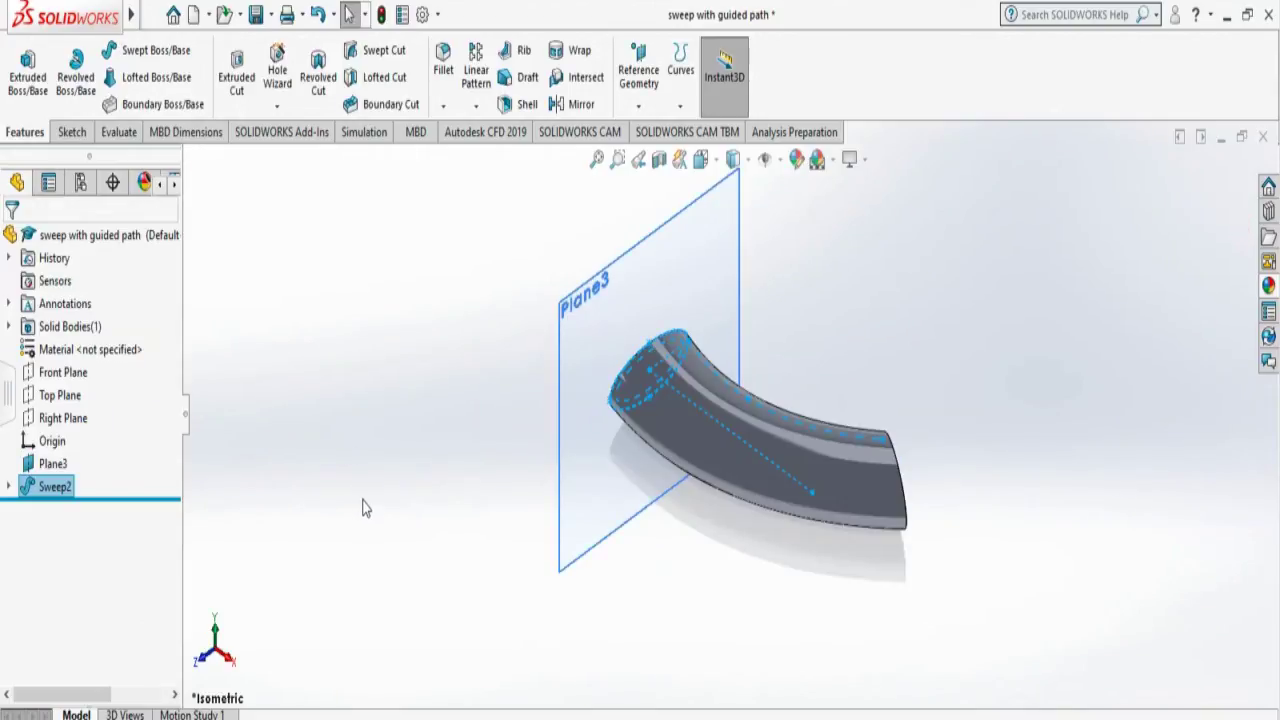
# Examine the swept elliptical tube from several sides, including its hollow open end and the curvature along the guide spline.
pyautogui.scroll(-3, 364, 497)
pyautogui.scroll(3, 364, 497)
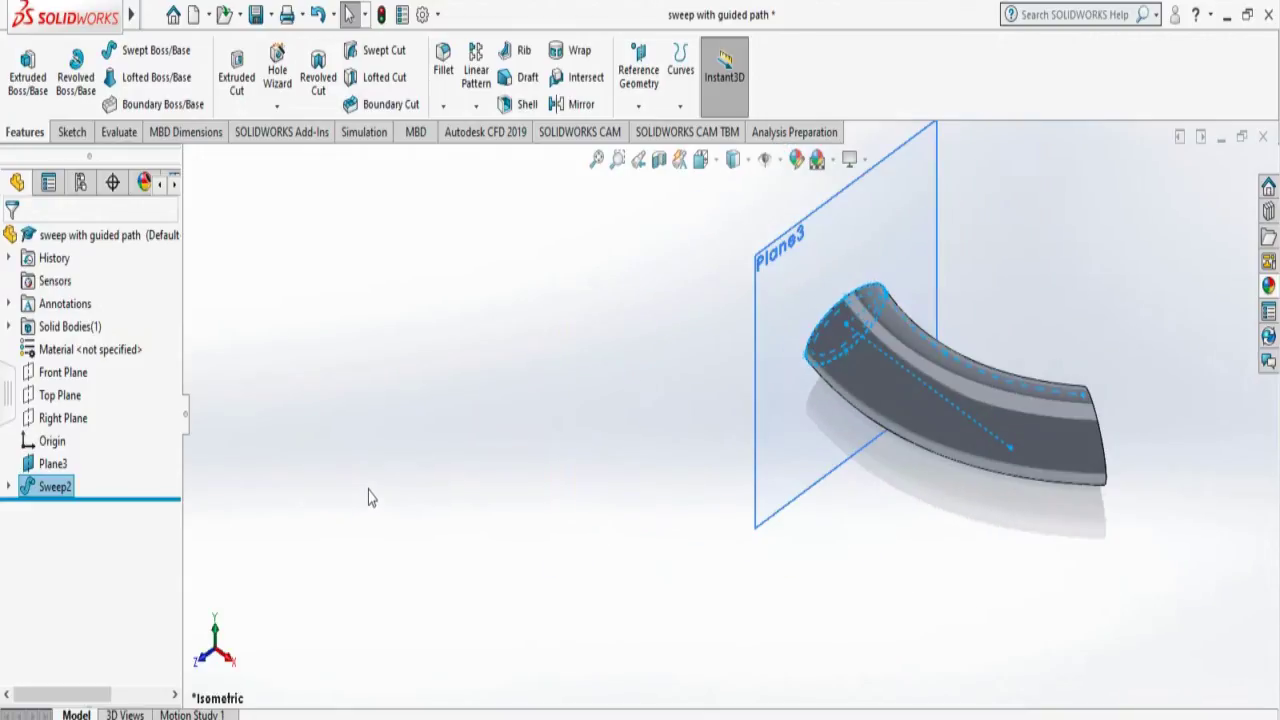
pyautogui.scroll(-2, 443, 463)
pyautogui.scroll(4, 451, 440)
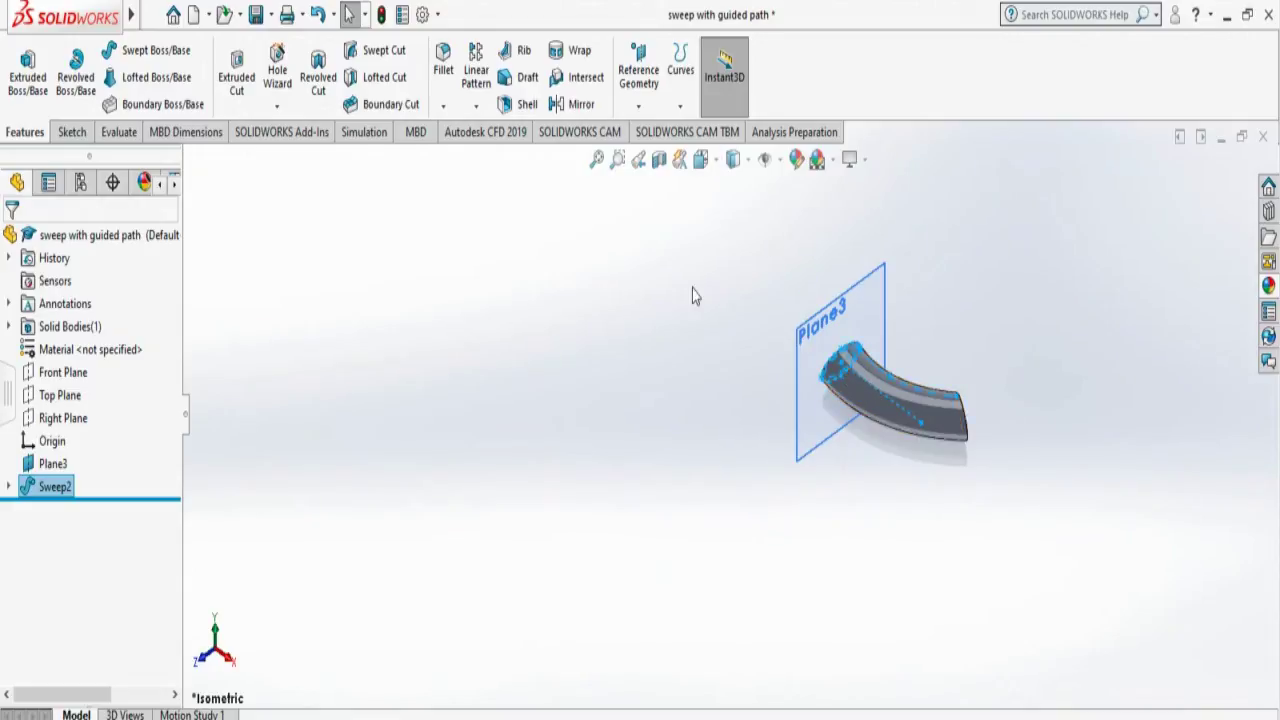
pyautogui.moveTo(695, 356)
pyautogui.mouseDown(button='middle')
pyautogui.moveTo(651, 380)
pyautogui.moveTo(687, 378)
pyautogui.mouseUp(button='middle')
pyautogui.scroll(-3, 682, 382)
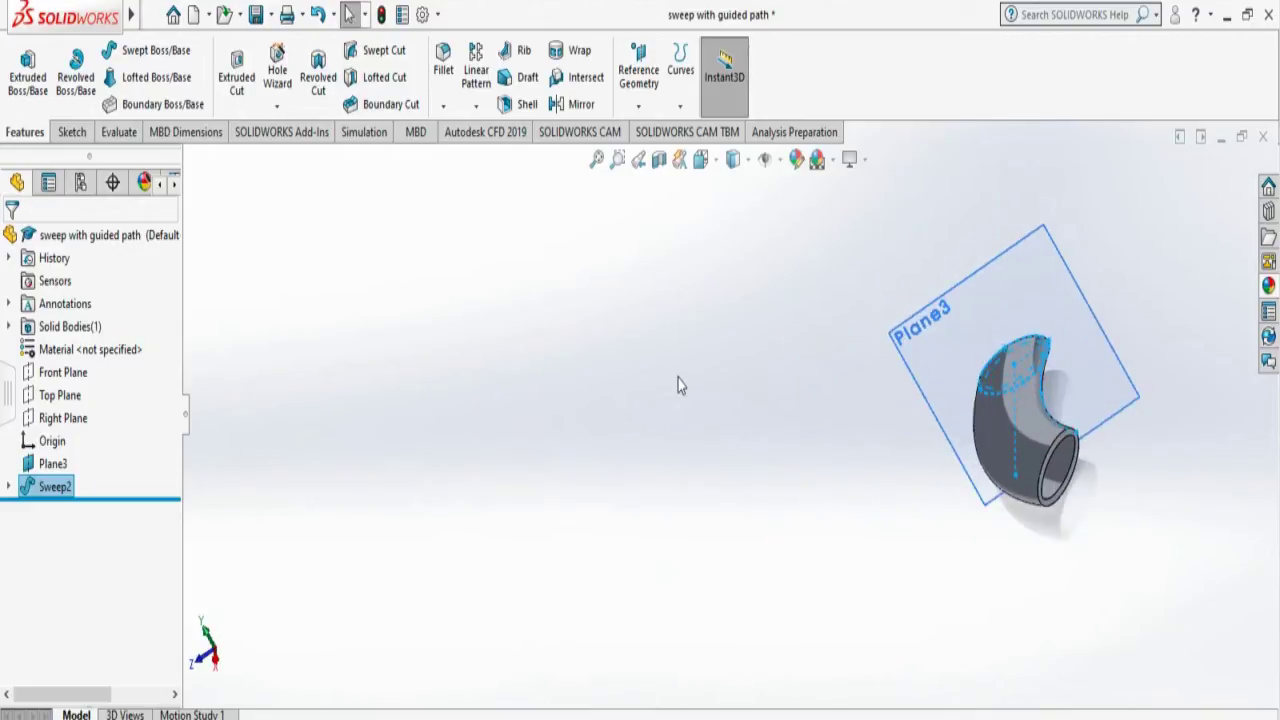
pyautogui.scroll(3, 679, 380)
pyautogui.scroll(-3, 756, 360)
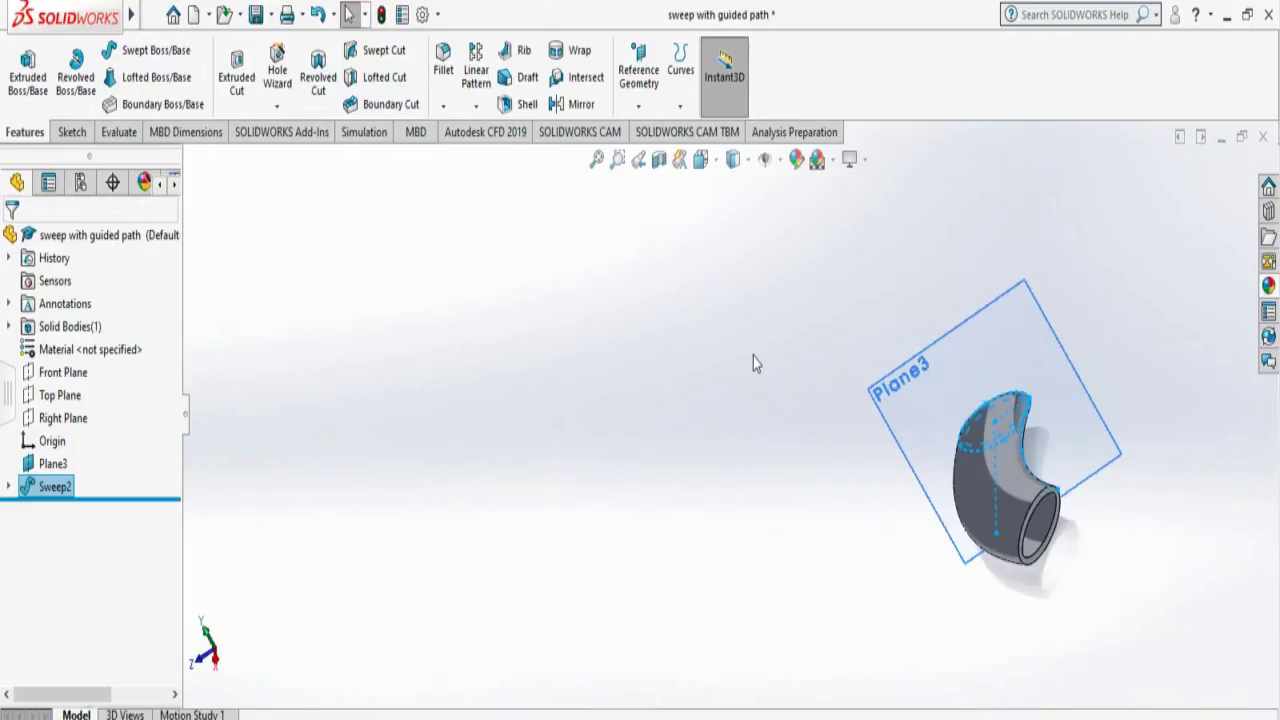
pyautogui.moveTo(760, 407); pyautogui.dragTo(825, 364, button='middle')
pyautogui.scroll(-3, 825, 364)
pyautogui.scroll(5, 796, 365)
pyautogui.moveTo(665, 433); pyautogui.dragTo(737, 506, button='middle')
pyautogui.scroll(-3, 751, 449)
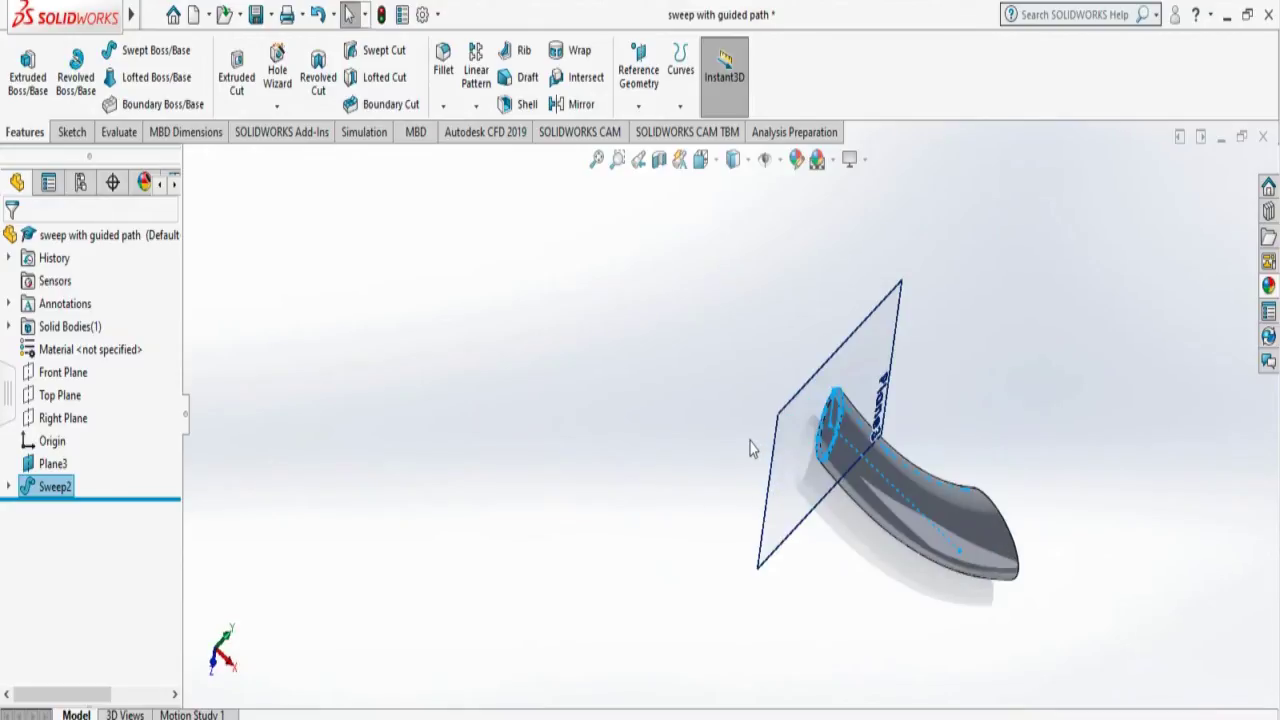